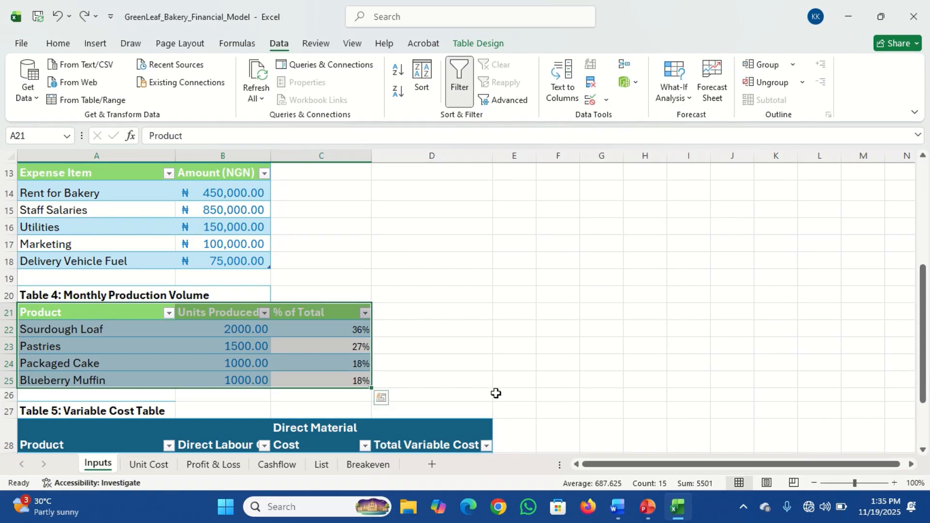
click(364, 470)
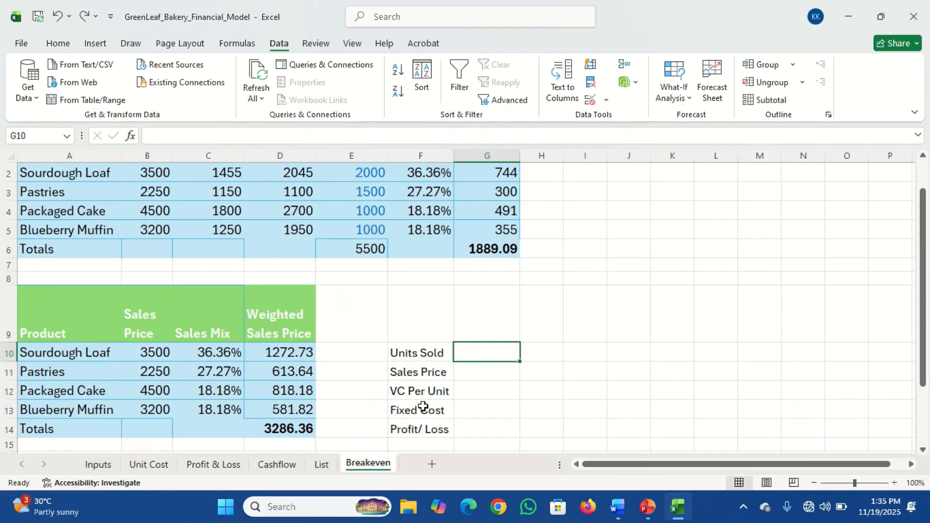
click(425, 355)
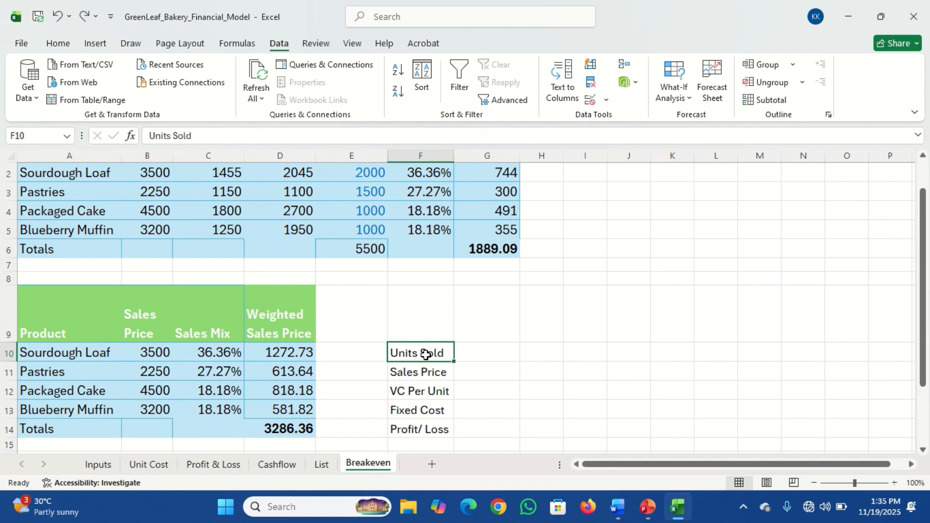
click(478, 317)
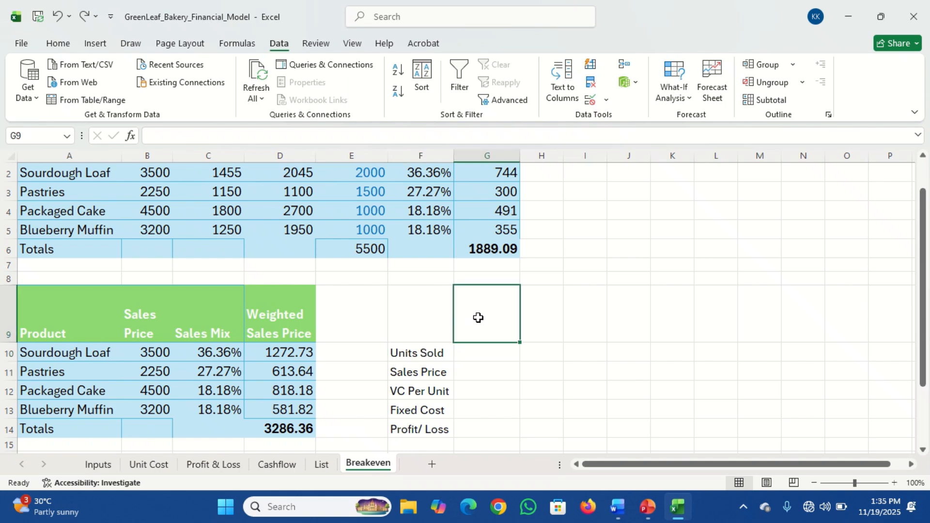
text(700)
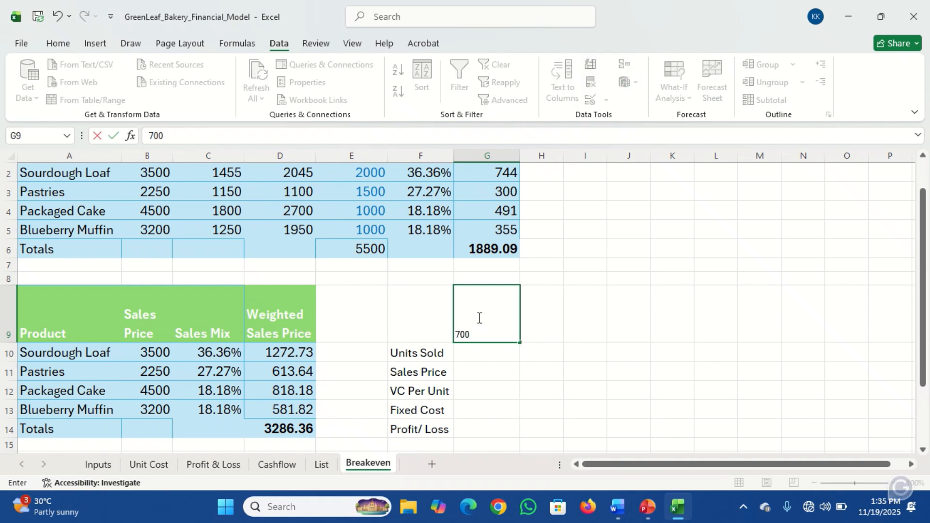
click(547, 321)
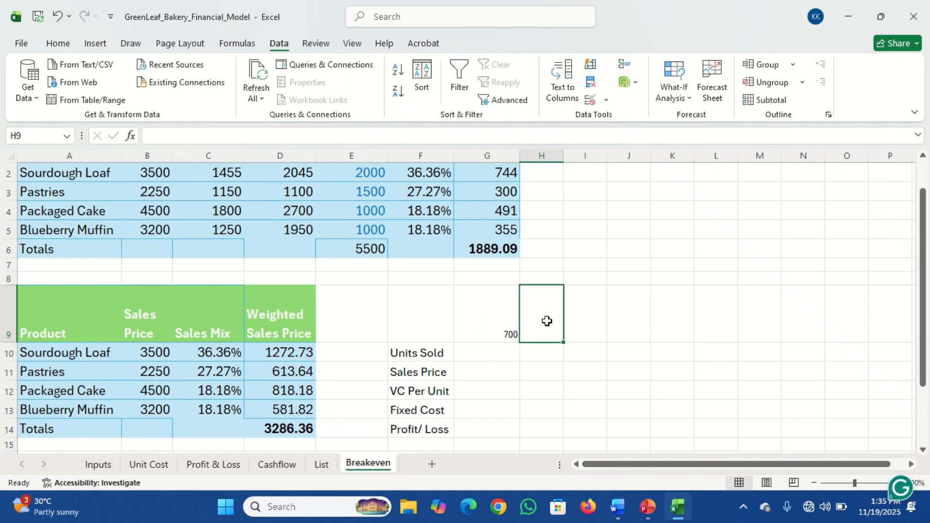
click(492, 329)
key(Delete)
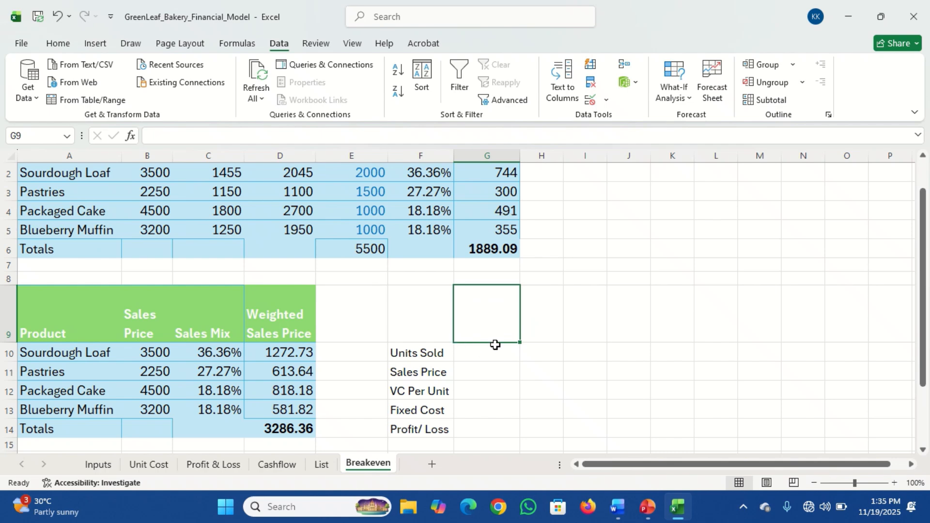
On a new worksheet, widen column A and set the font size of cells A1:D13 to 20
click(431, 464)
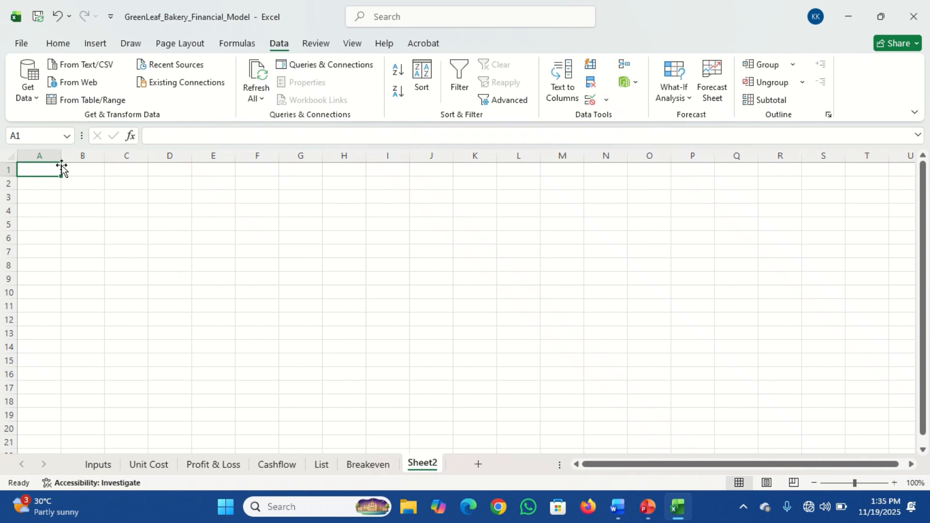
drag(62, 160, 147, 160)
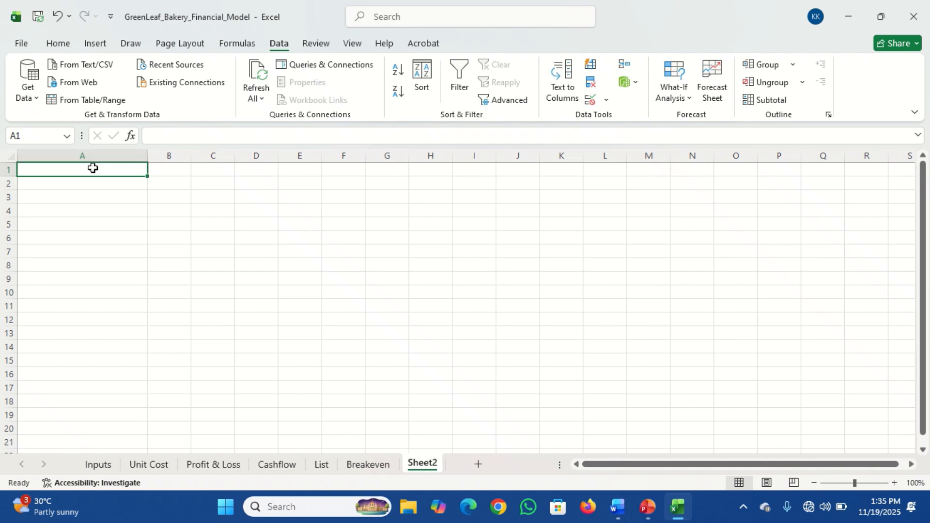
drag(92, 167, 235, 334)
click(58, 43)
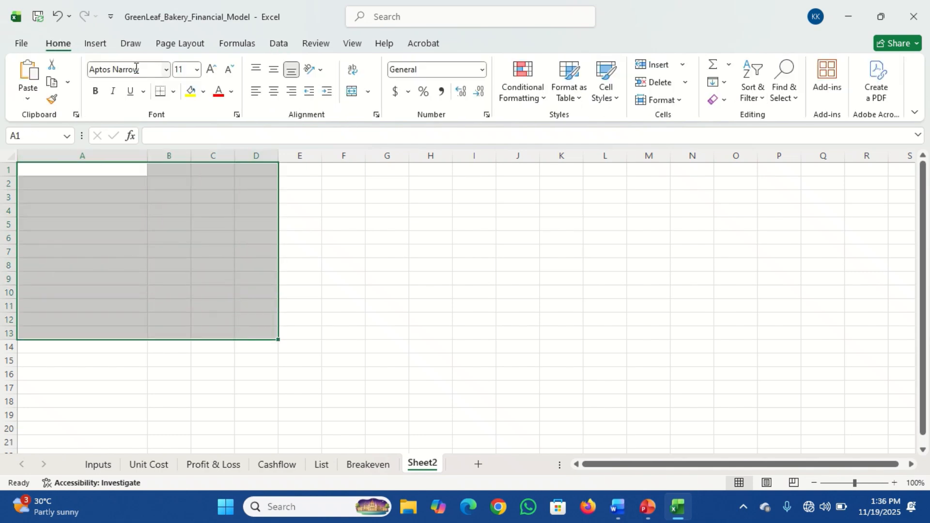
click(198, 71)
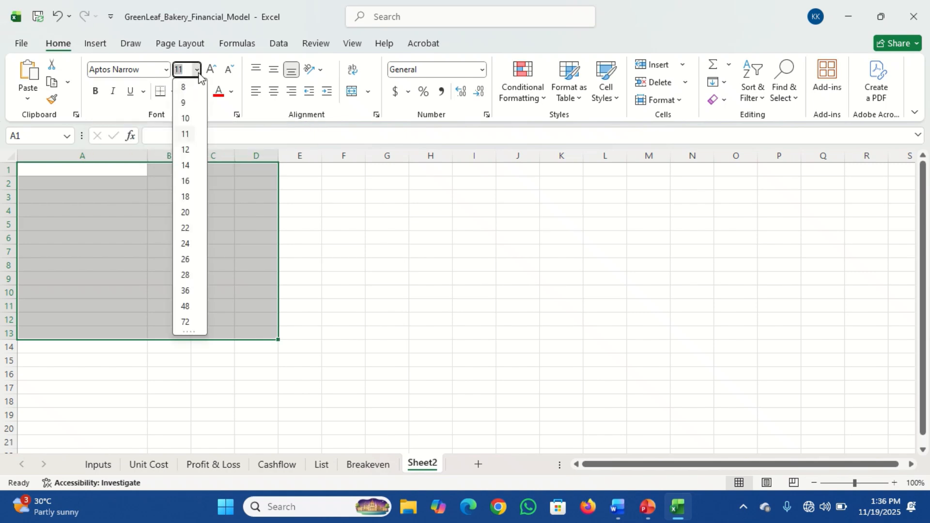
click(185, 213)
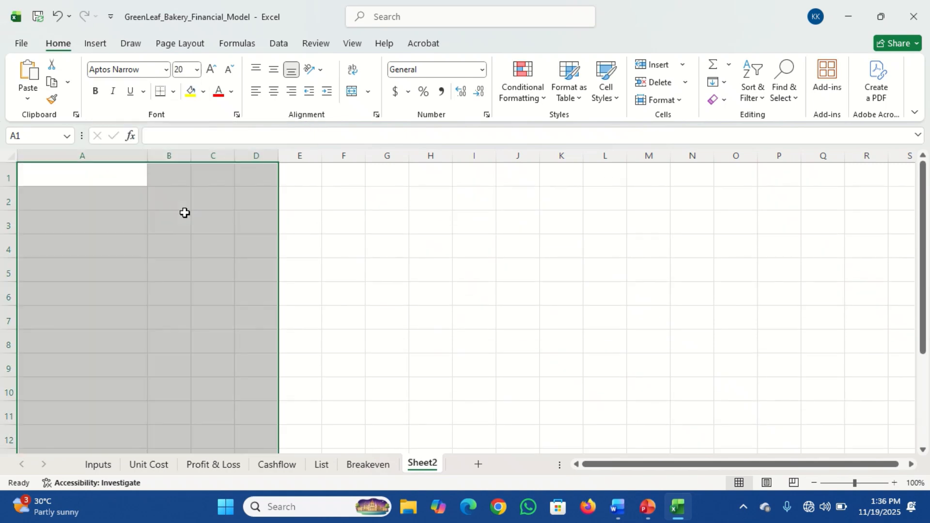
Enter the label Units in A1 with 700 in B1, and adjust columns A and B to a narrower A and wider B
click(95, 184)
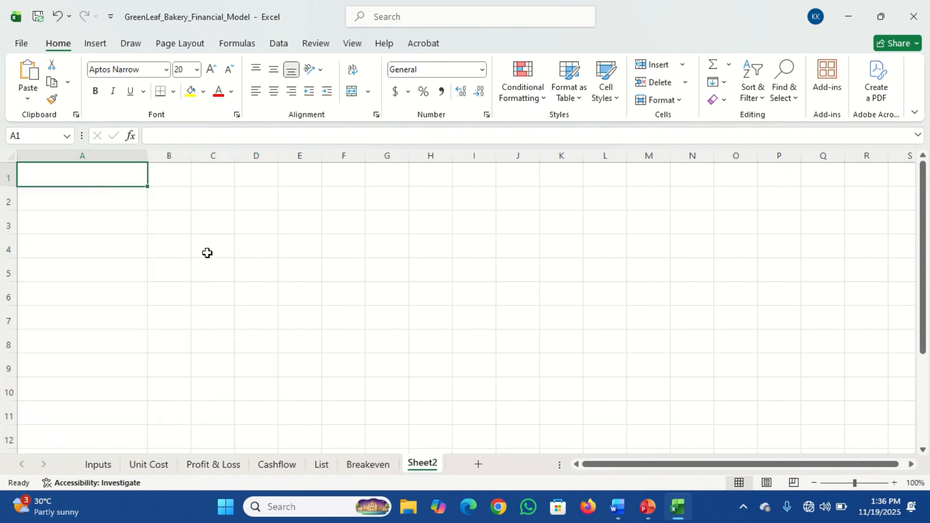
text(Units)
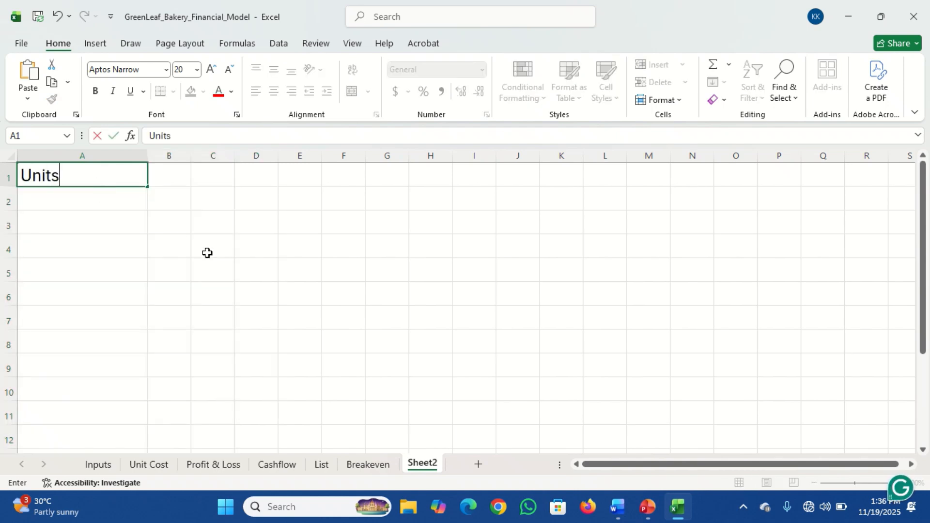
key(Tab)
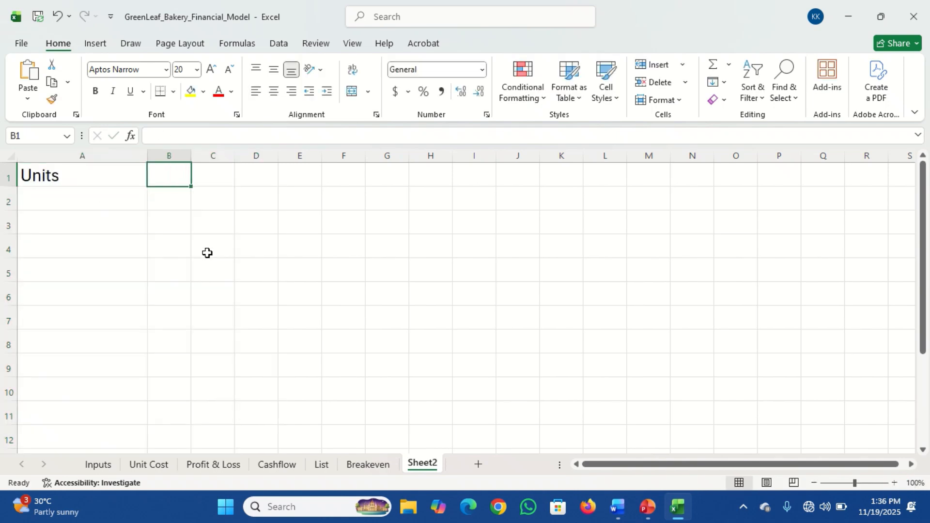
text(700)
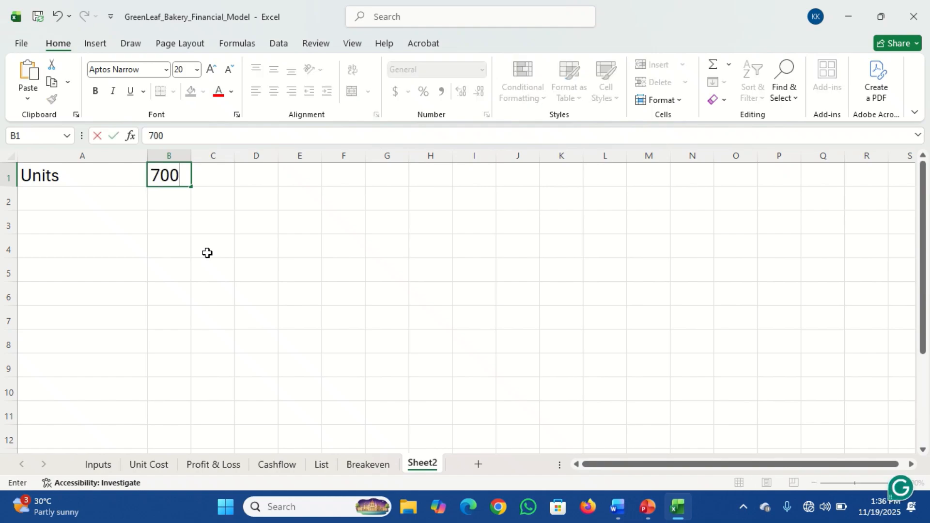
key(Return)
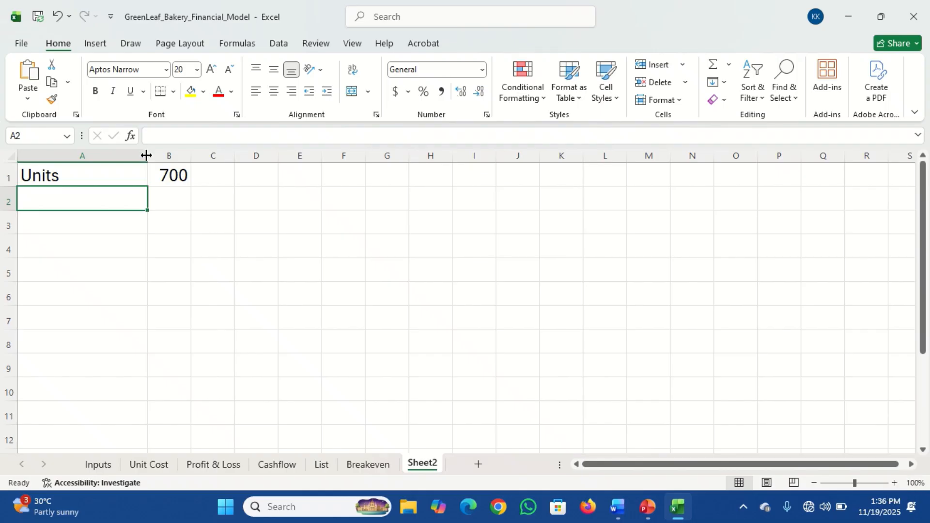
drag(147, 155, 176, 156)
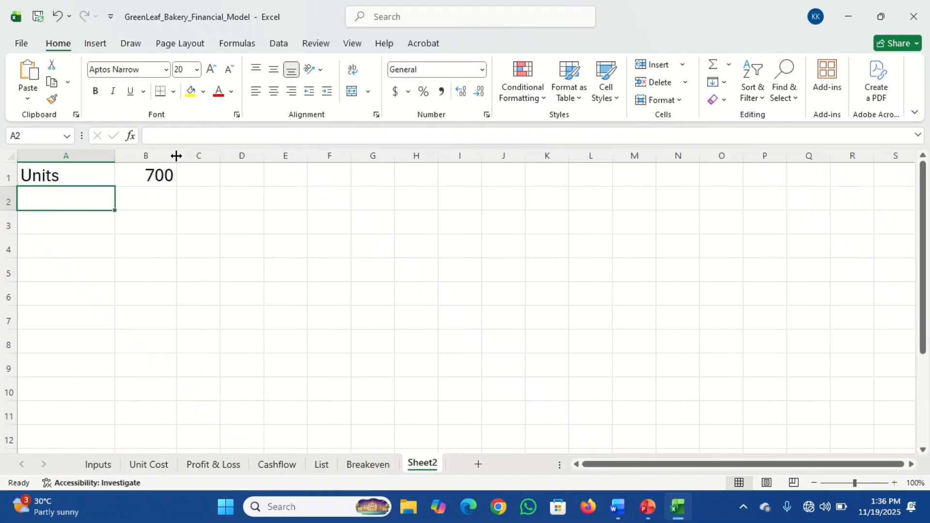
Enter the label Sales Price in A2 with the value 3500 in B2
text(Sale)
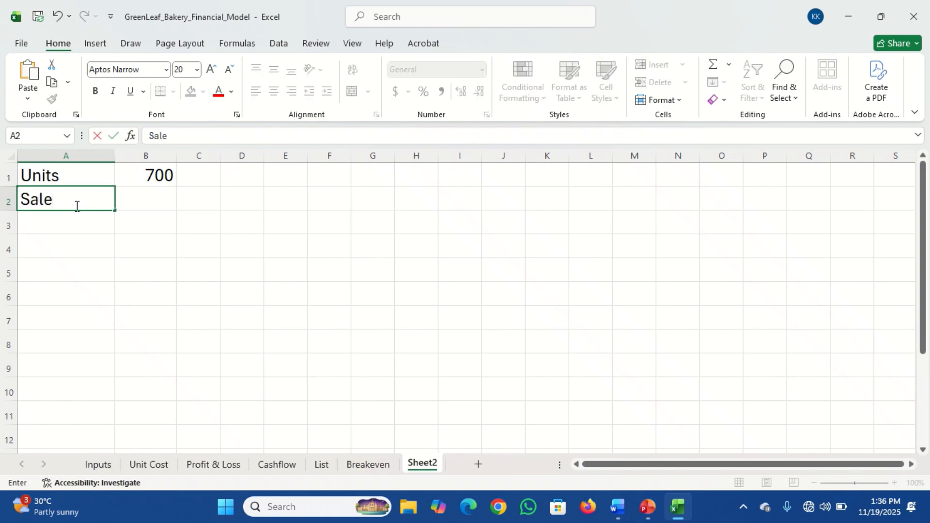
text(s Price)
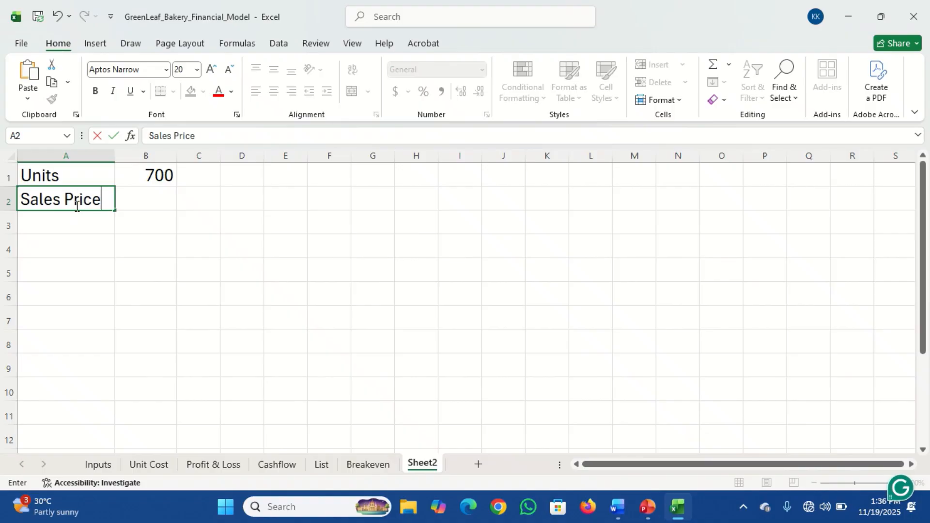
key(Tab)
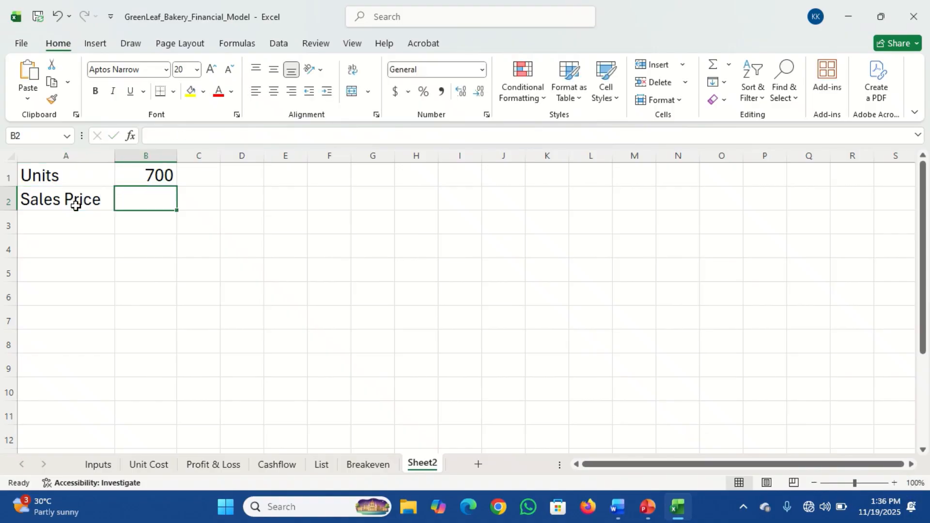
text(350)
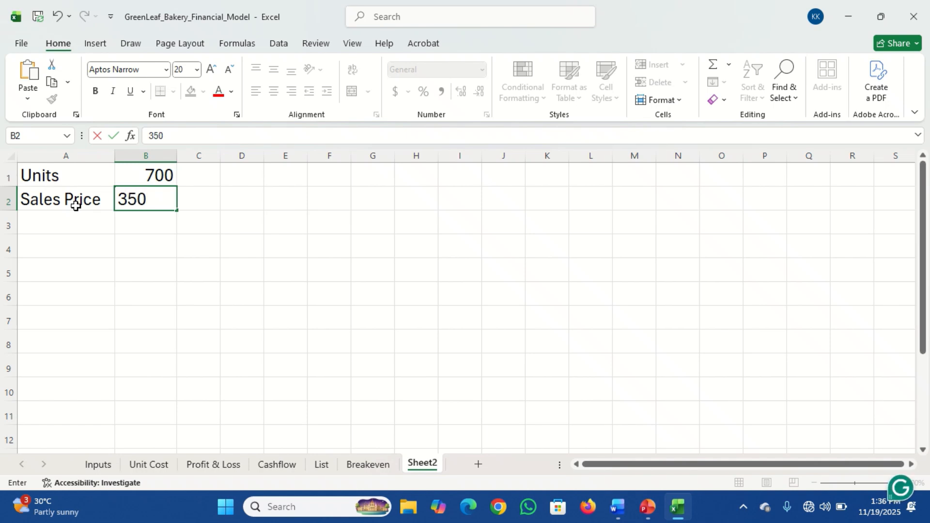
text(0)
key(Return)
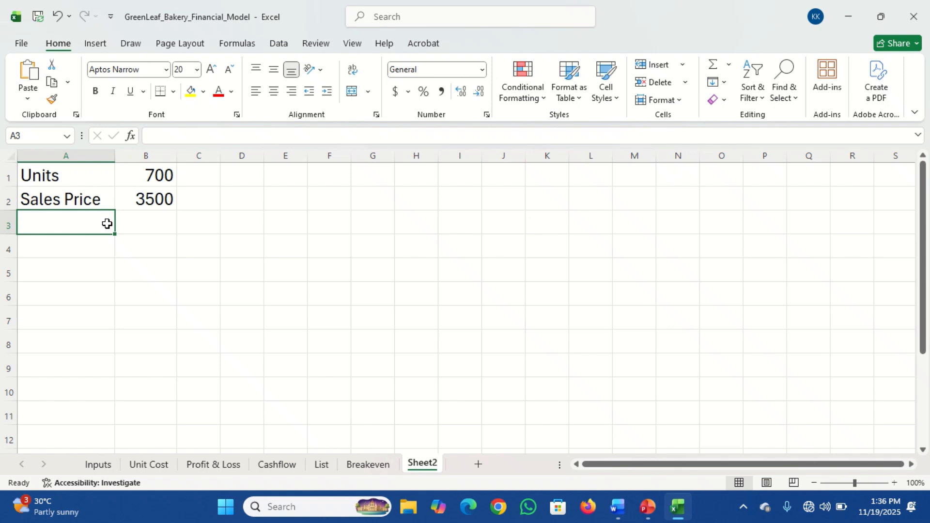
Enter the label VC Per Unit in A3 with the value 1455 in B3
text(VC)
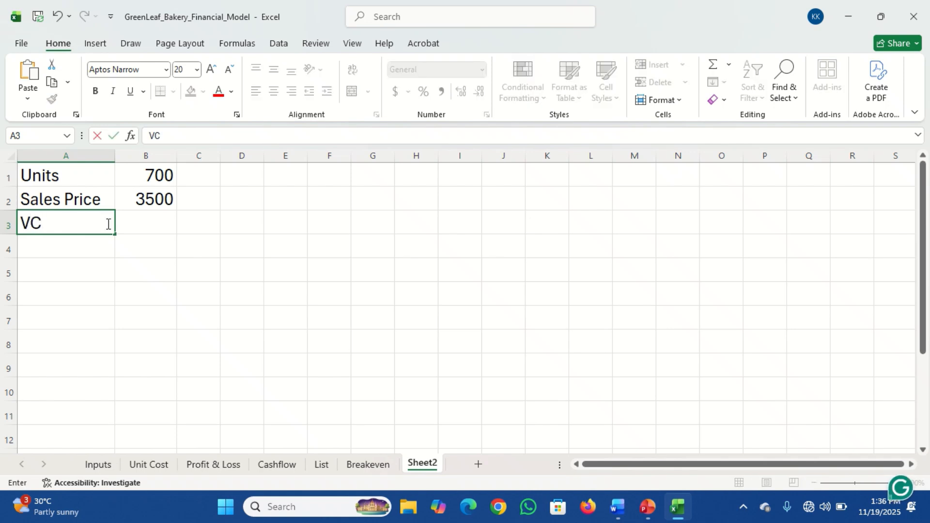
text( Per Uni)
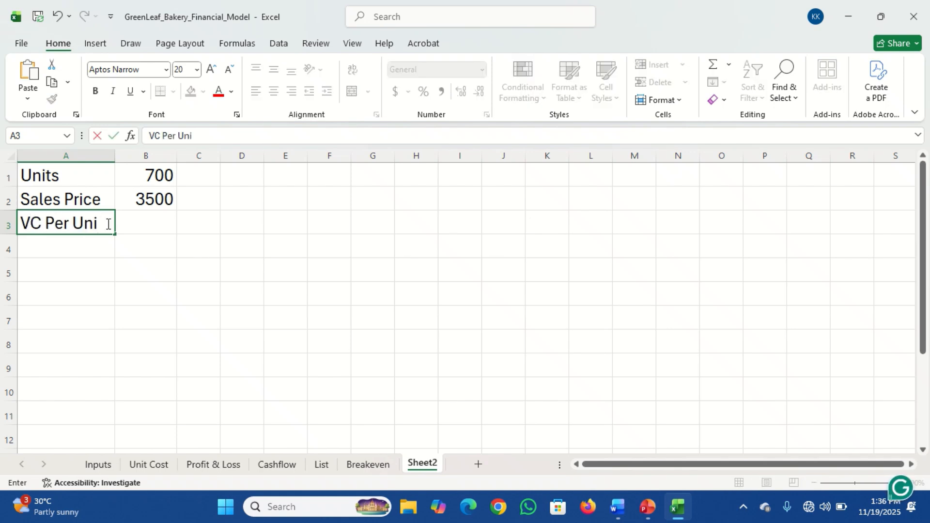
text(t)
key(Tab)
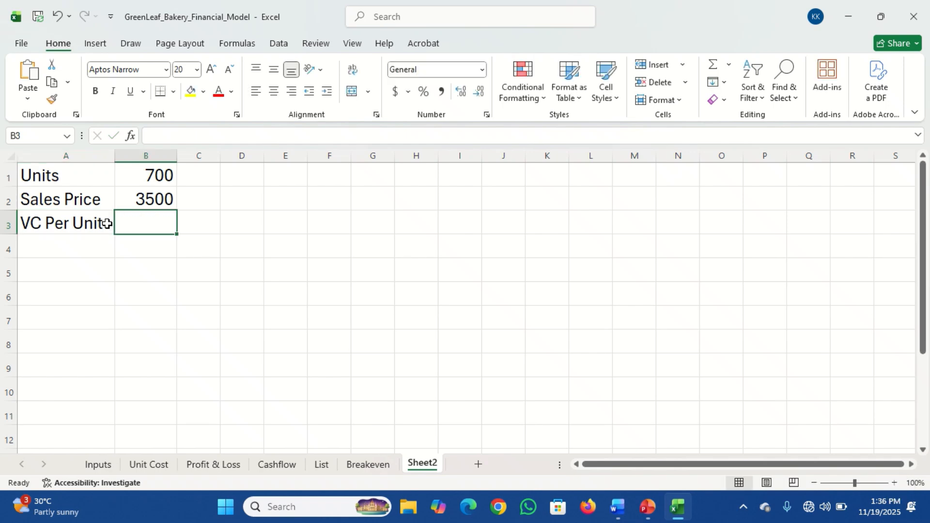
text(1455)
key(Return)
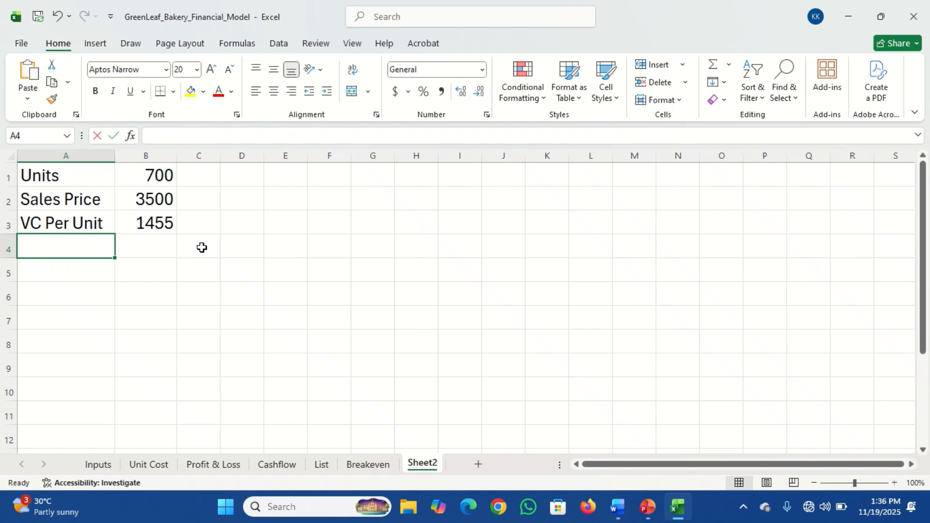
Enter the label Fixed Cost in A4 with 1625000 in B4, and widen column B to fit the full number
text(Fi)
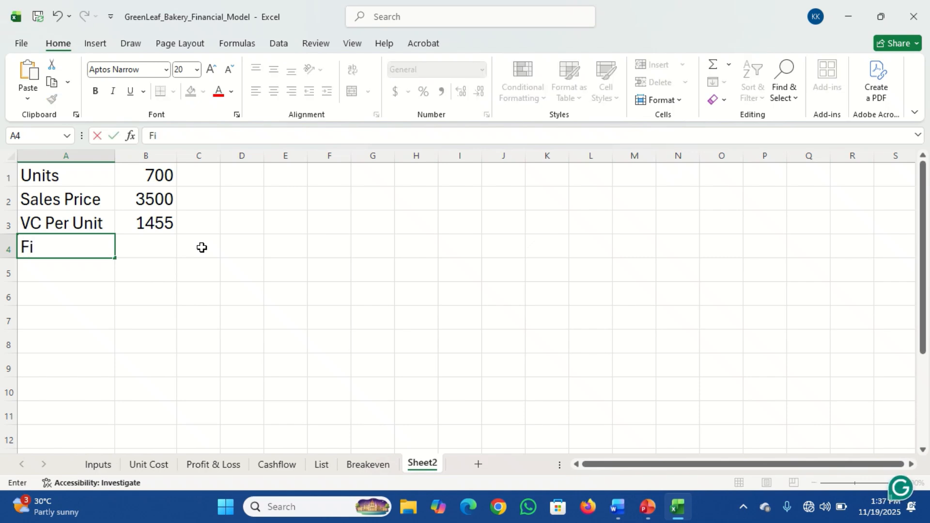
text(xed Cost)
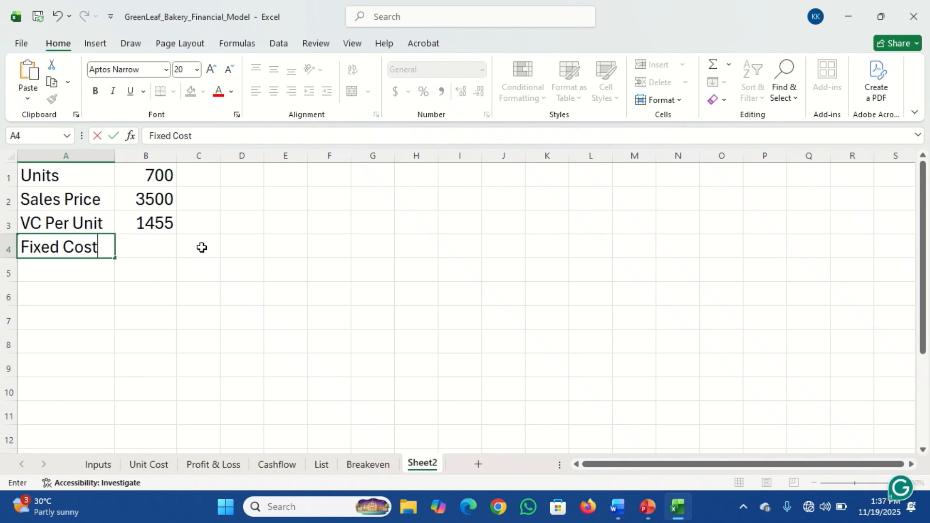
key(Tab)
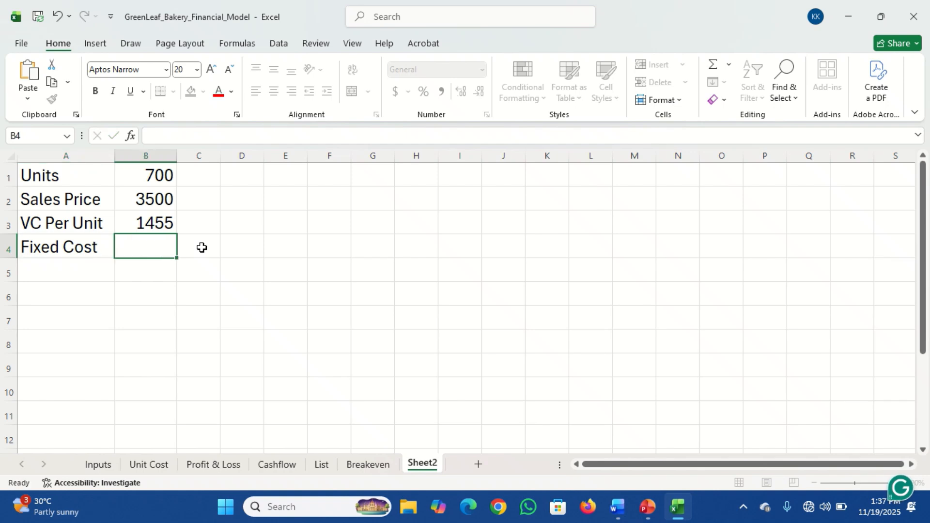
text(1625)
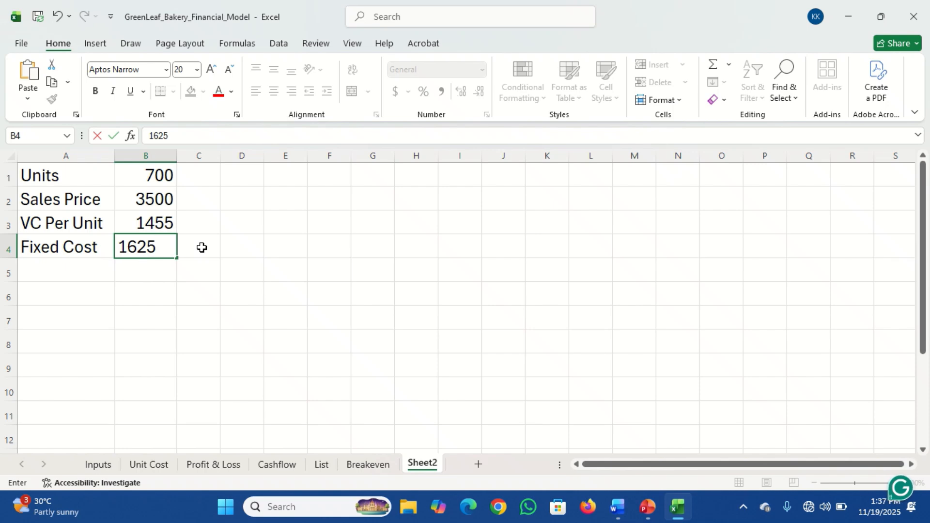
text(000)
key(Return)
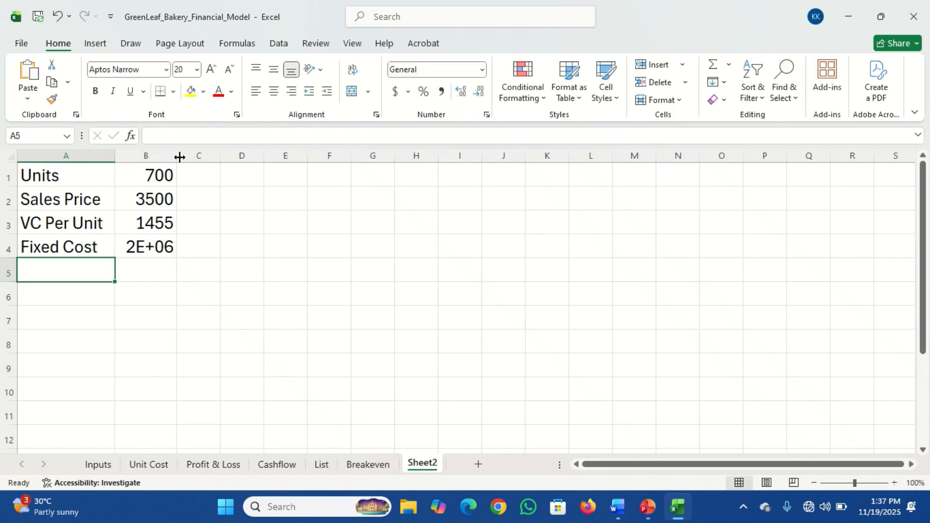
drag(180, 157, 218, 157)
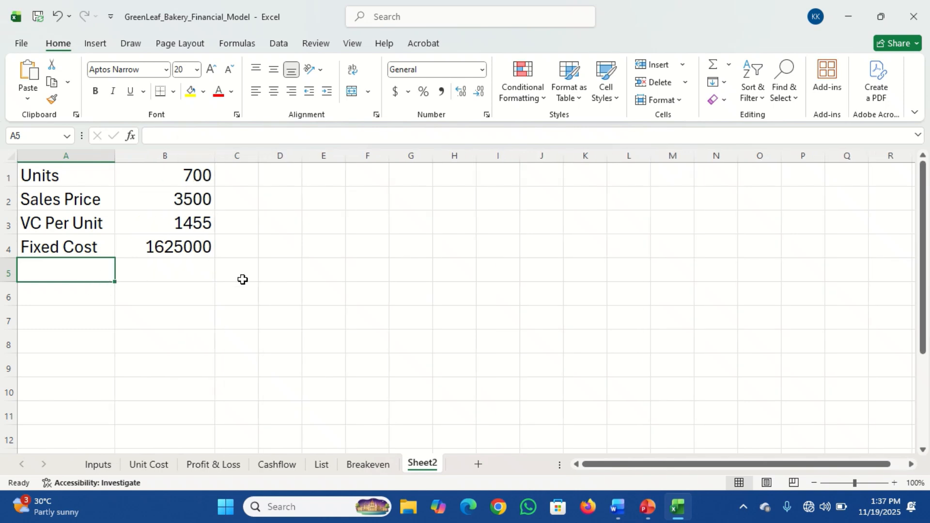
Enter the label Profit/ Loss in A5, below Fixed Cost, and make B5 the active cell
text(Pr)
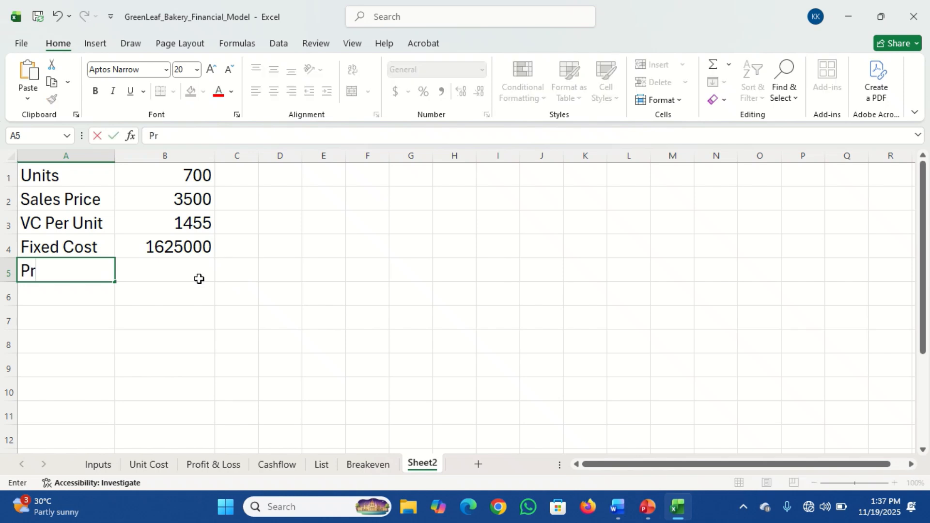
text(ofit)
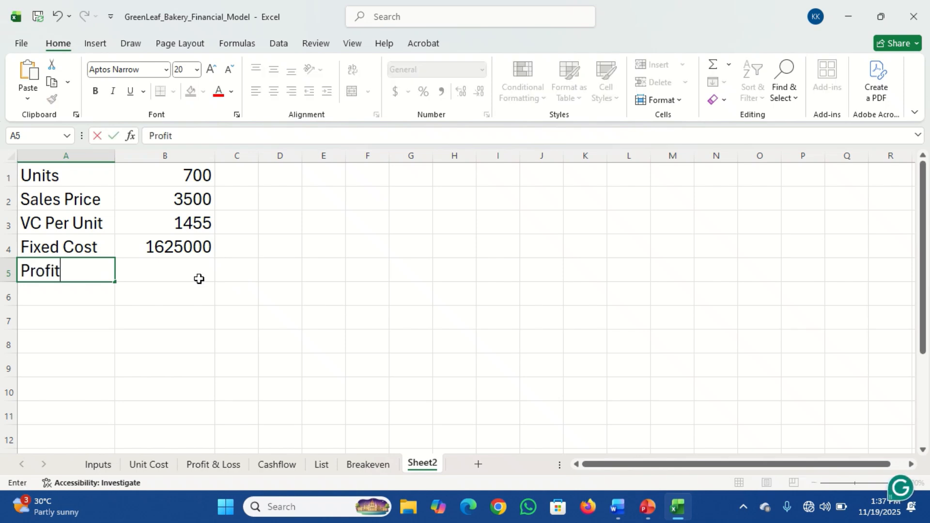
text(/ Loss)
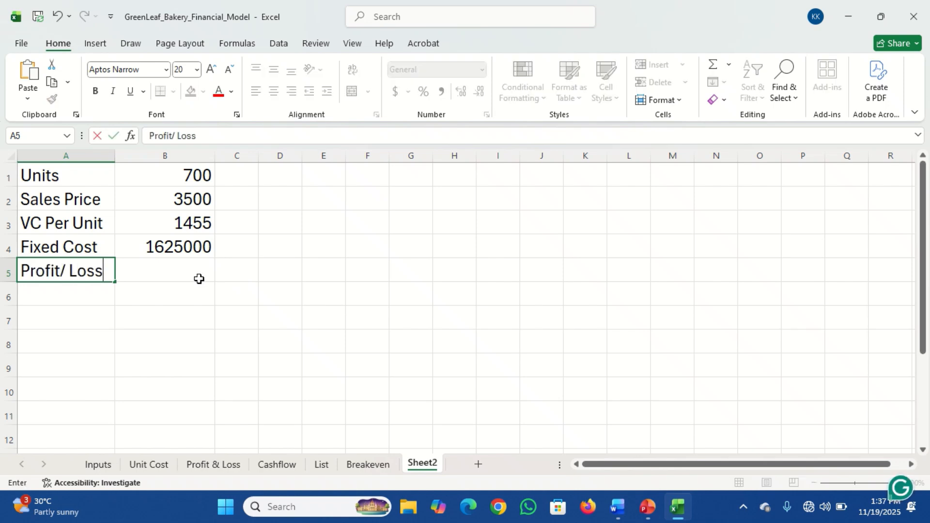
click(199, 279)
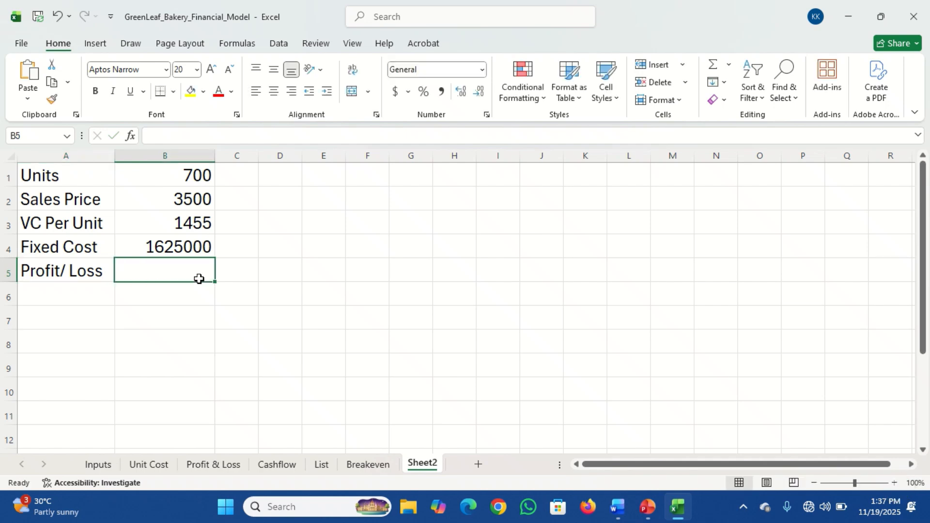
click(180, 199)
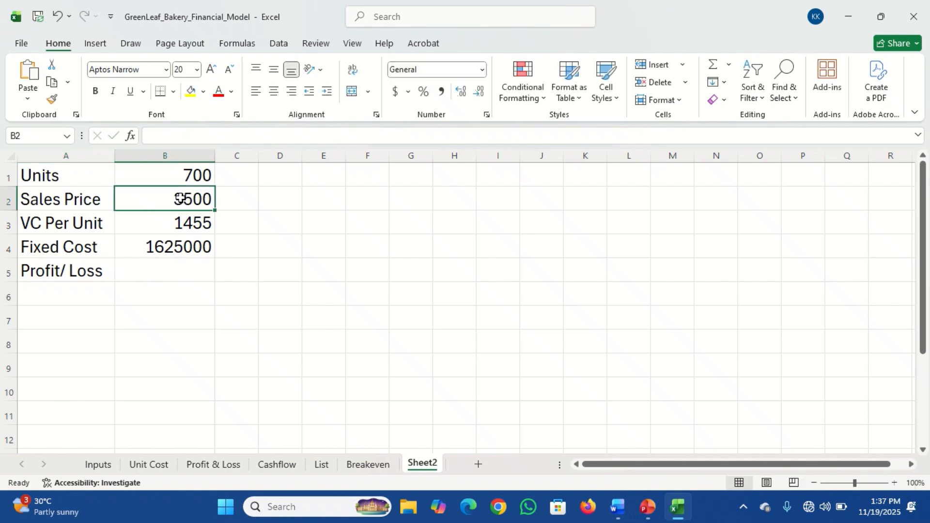
click(195, 222)
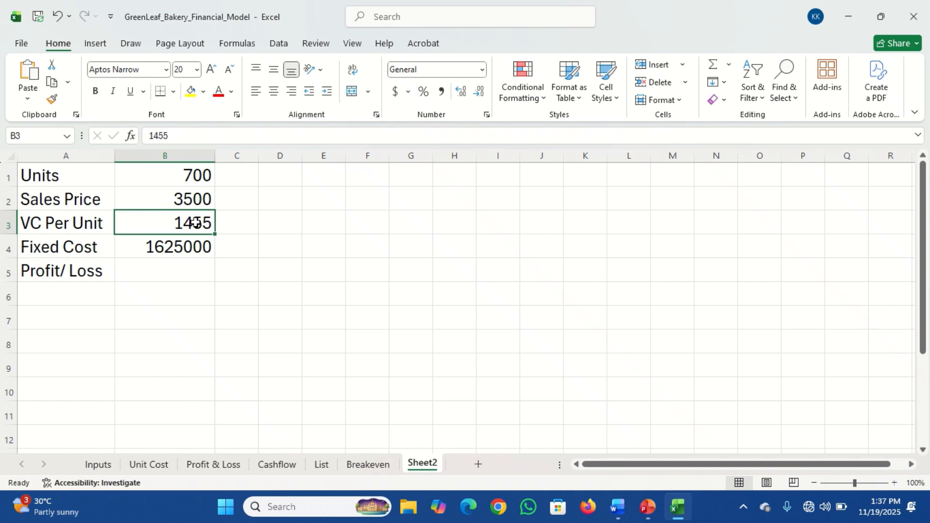
click(195, 180)
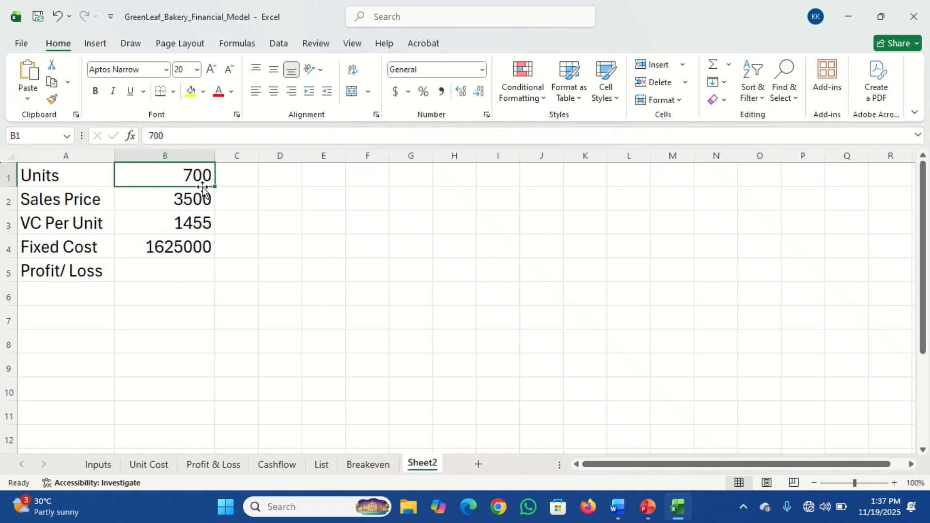
click(183, 247)
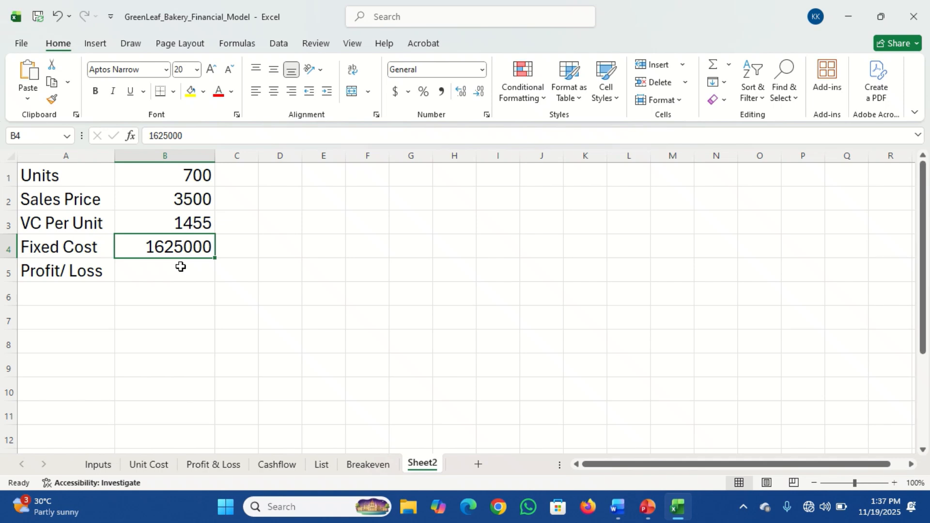
click(178, 269)
text(=)
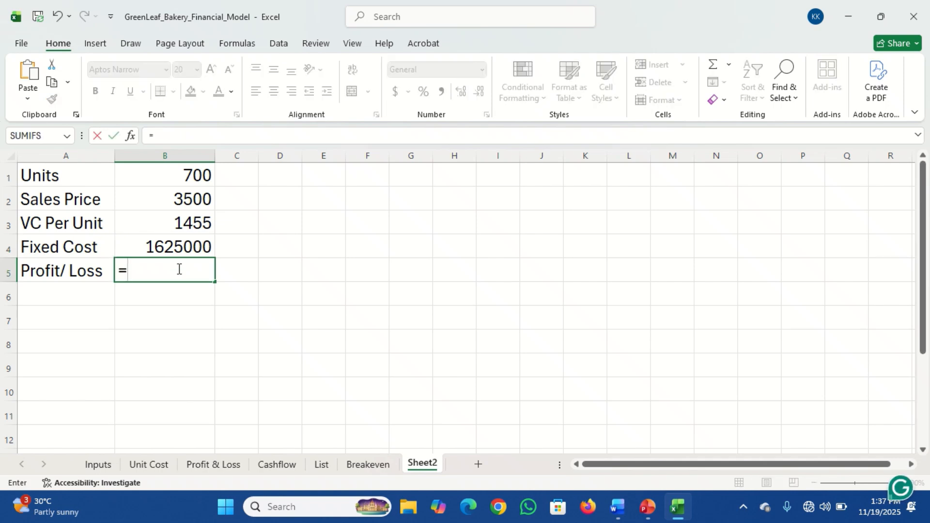
click(170, 198)
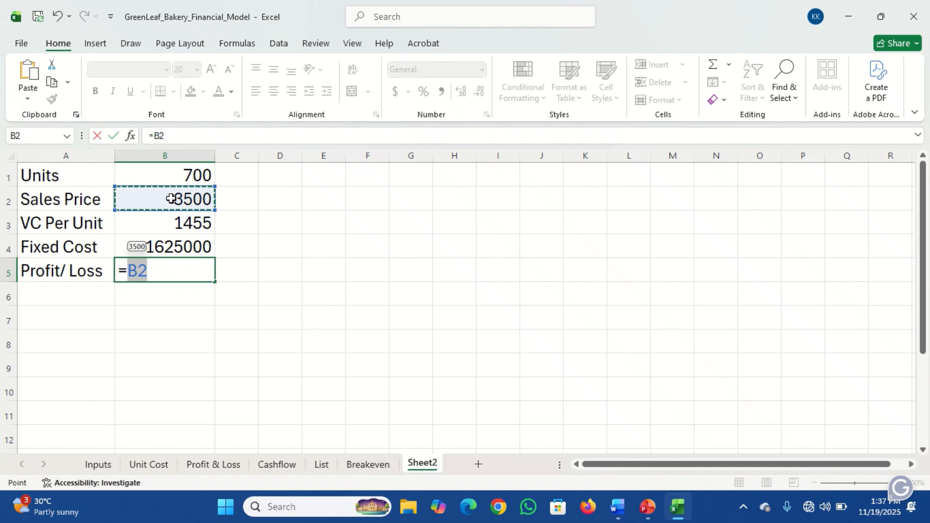
key(BackSpace)
key(BackSpace)
key(BackSpace)
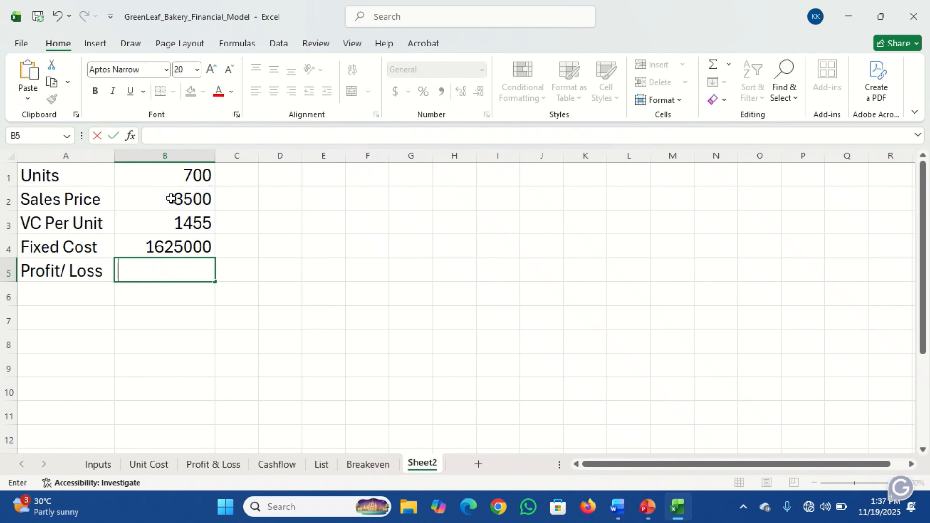
Calculate the profit or loss in B5 with the formula =PRODUCT(B2-B3,B1)-B4
text(=pro)
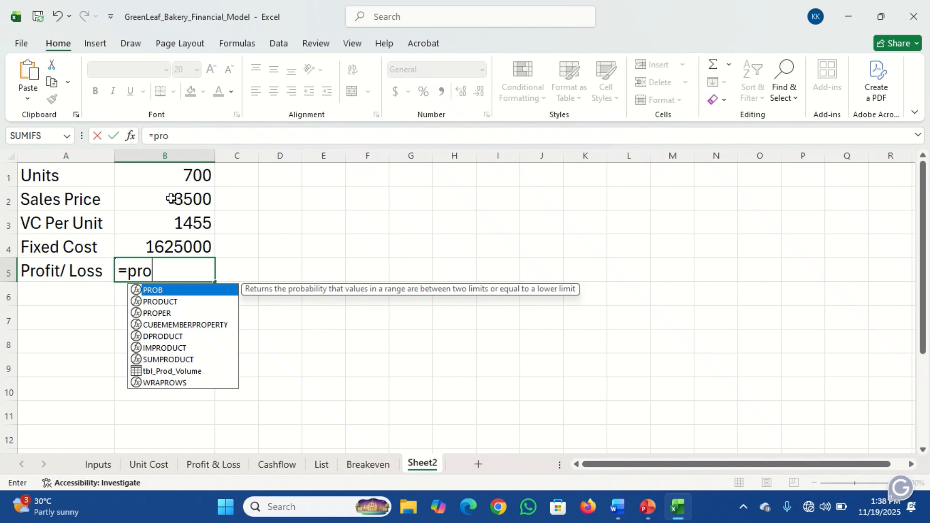
text(d)
key(Tab)
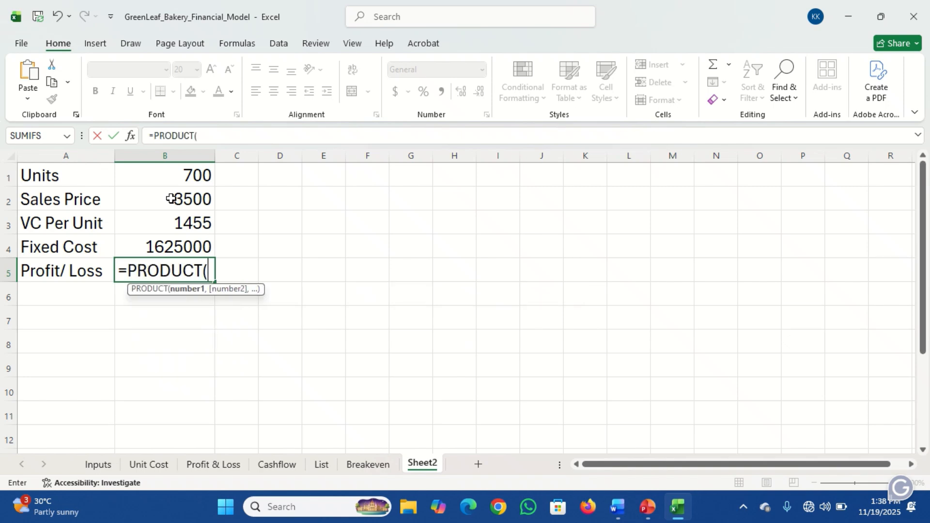
click(170, 198)
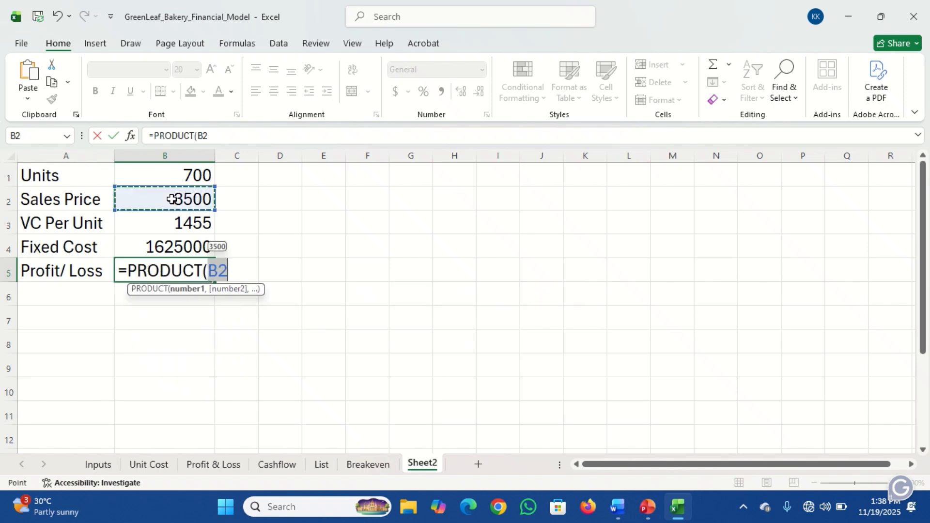
text(,)
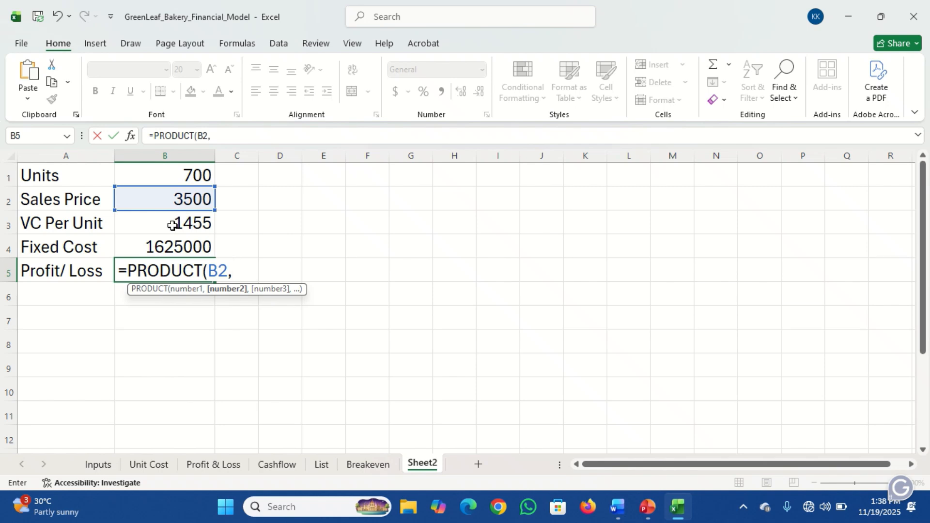
key(BackSpace)
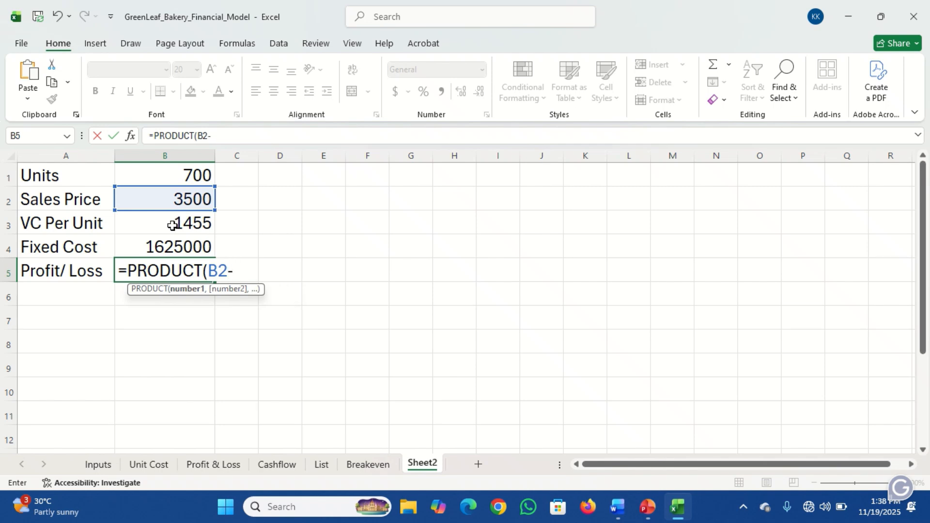
click(172, 224)
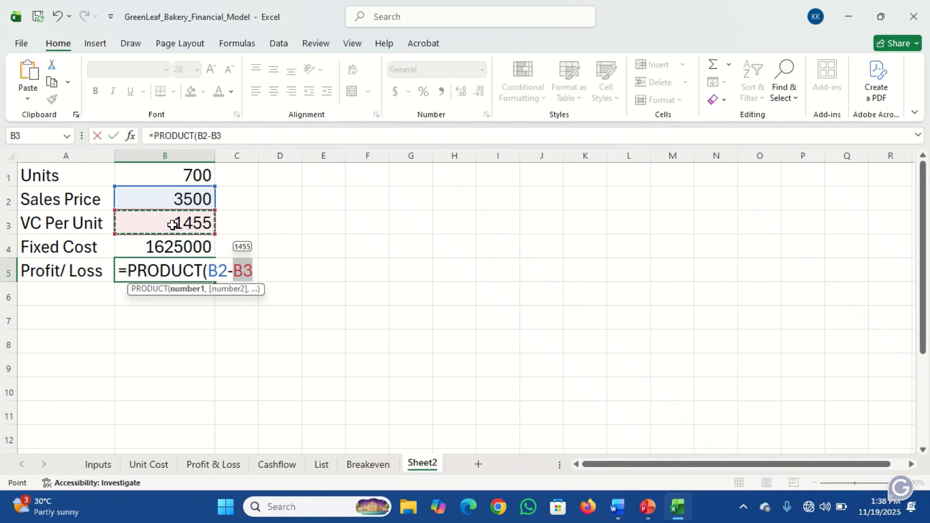
text(,)
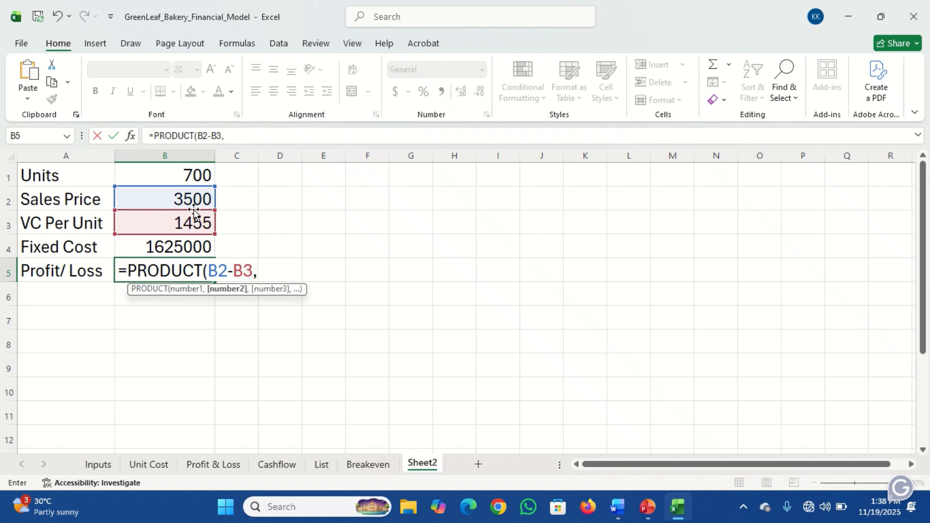
click(179, 176)
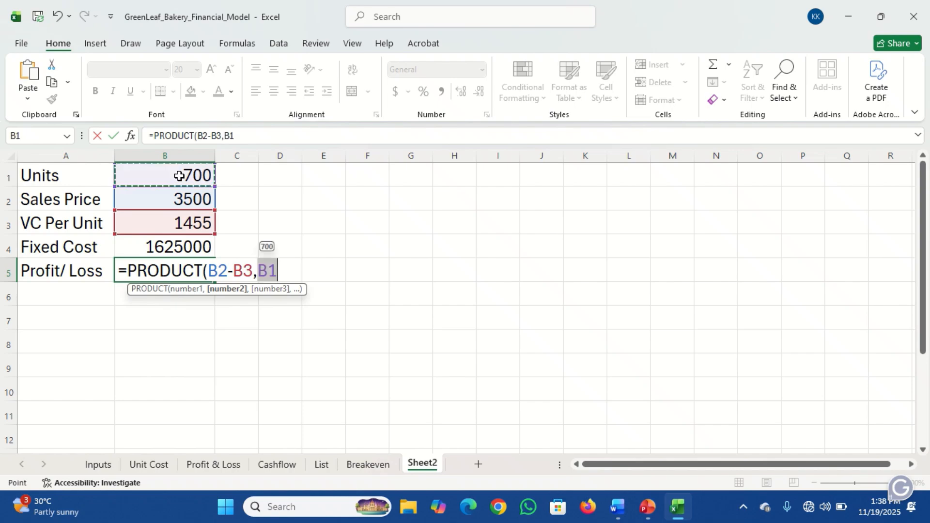
text())
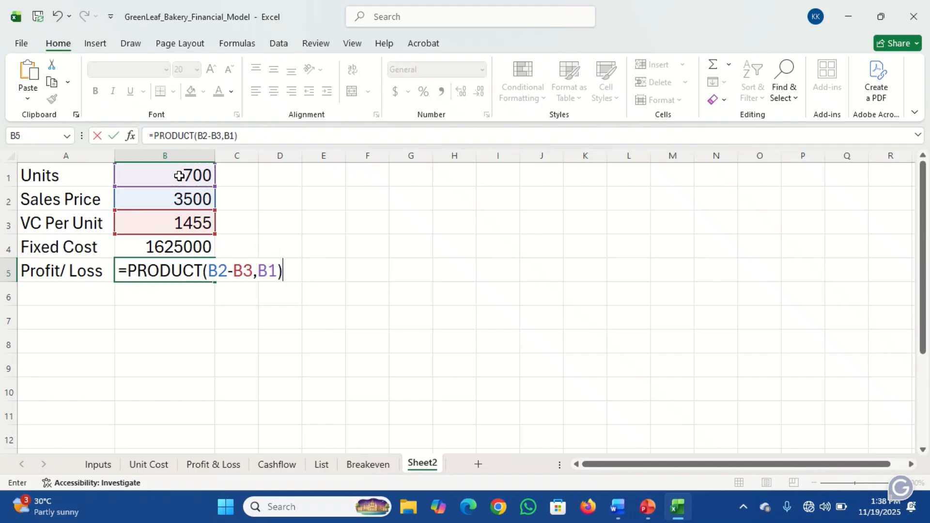
text(-)
click(161, 246)
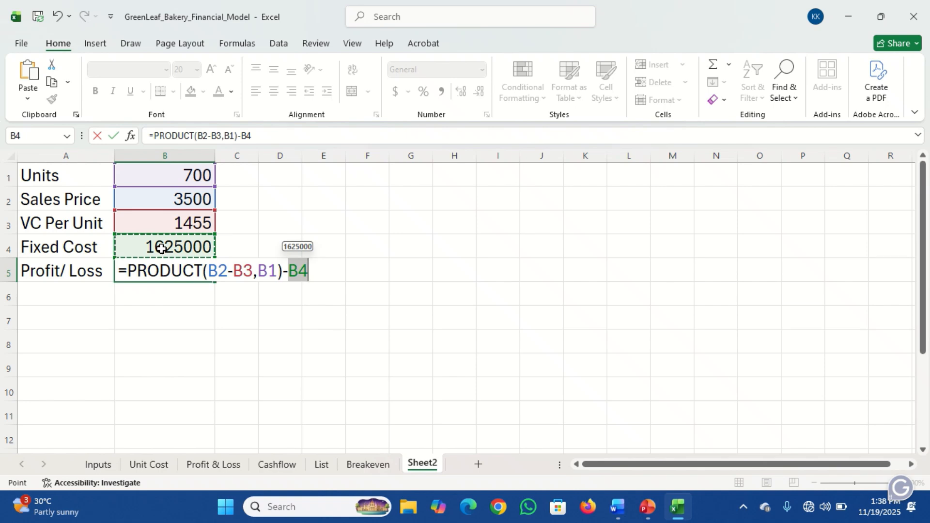
key(Return)
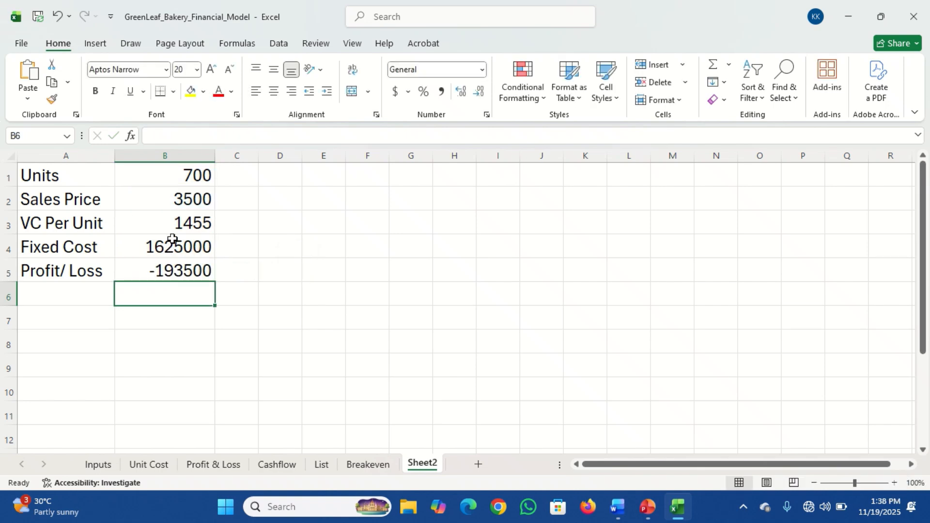
Apply the comma number style to the Fixed Cost and Profit/ Loss values in B4 and B5, widening column B to fit
click(171, 245)
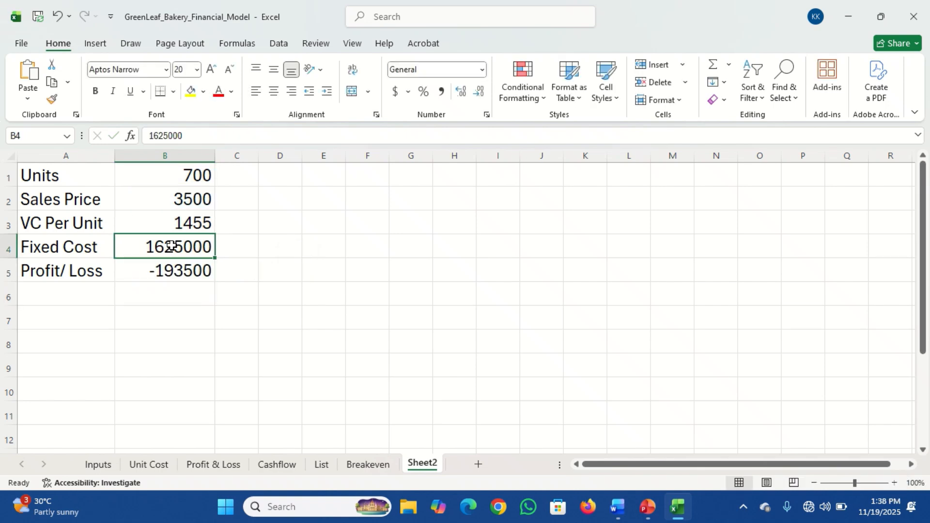
click(441, 93)
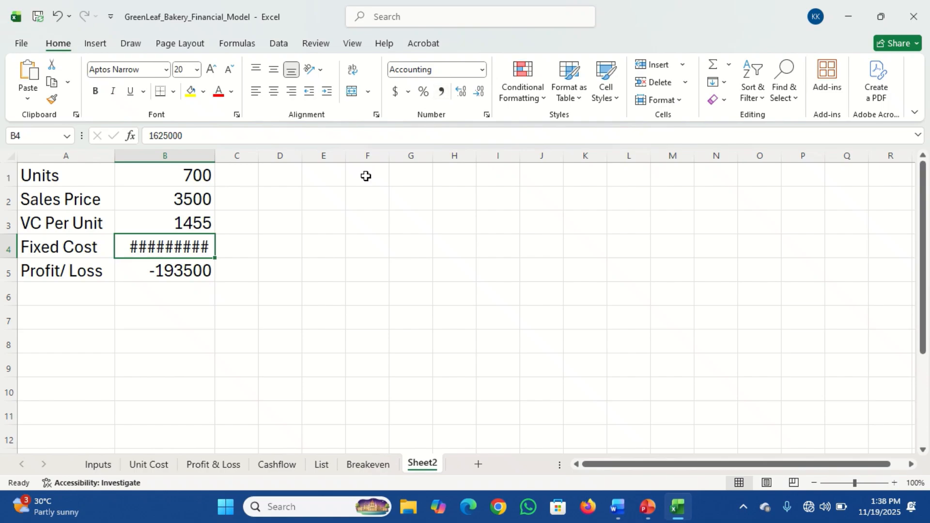
drag(215, 158, 244, 160)
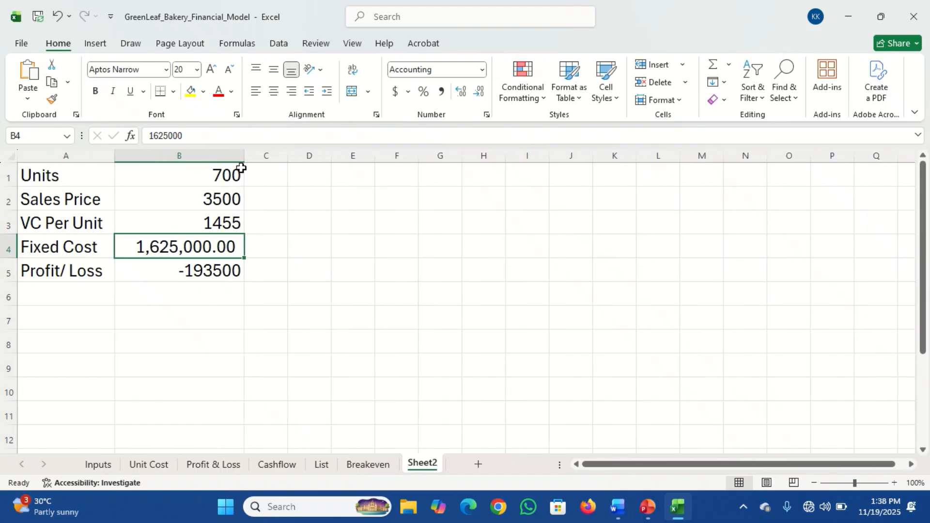
click(203, 272)
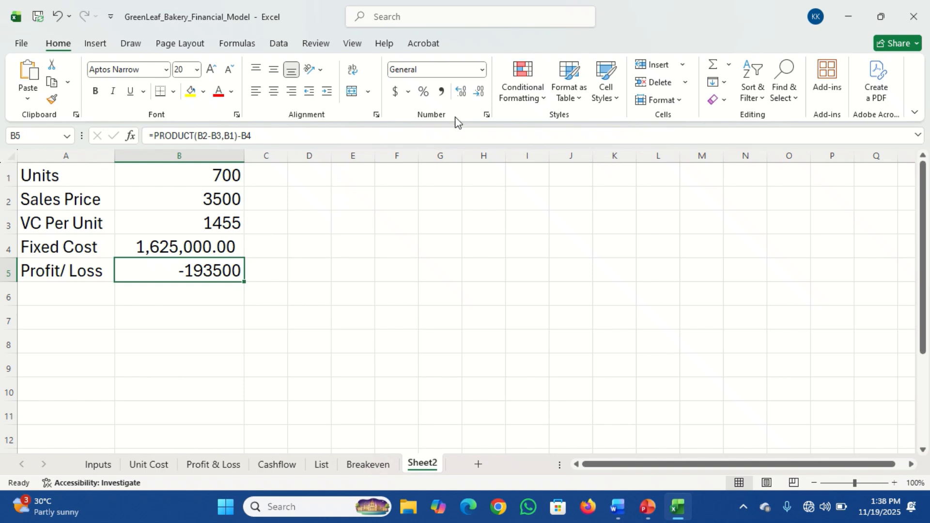
click(441, 92)
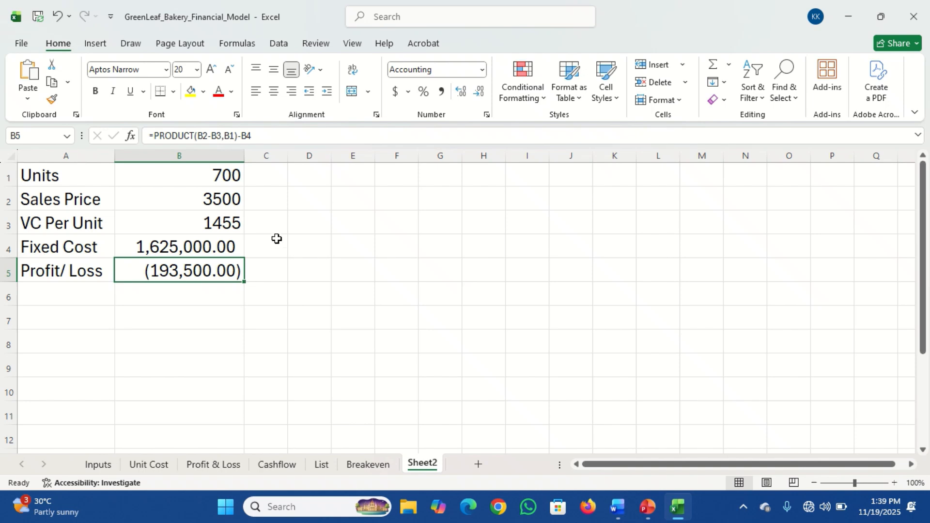
Try Sales Price values of 3600 and 3550 in B2 to test their effect on the Profit/ Loss result
click(221, 199)
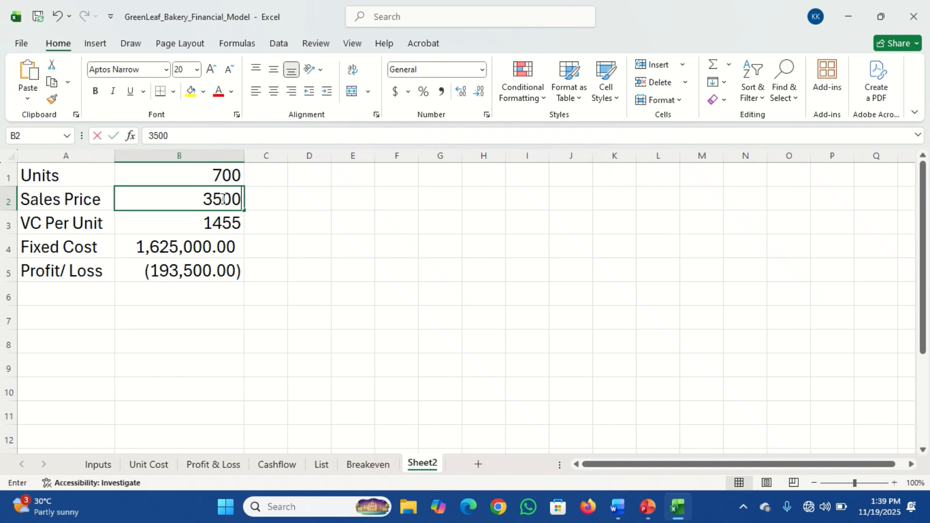
text(3600)
key(Return)
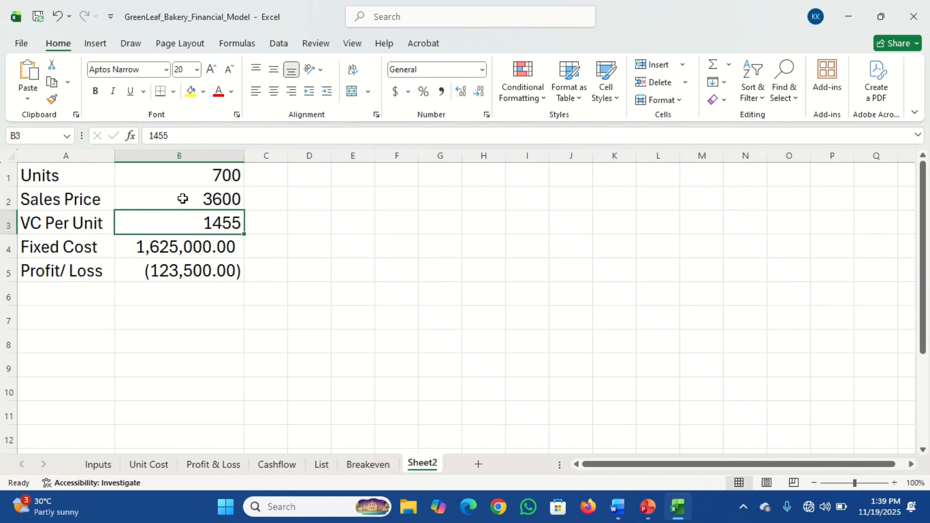
click(212, 199)
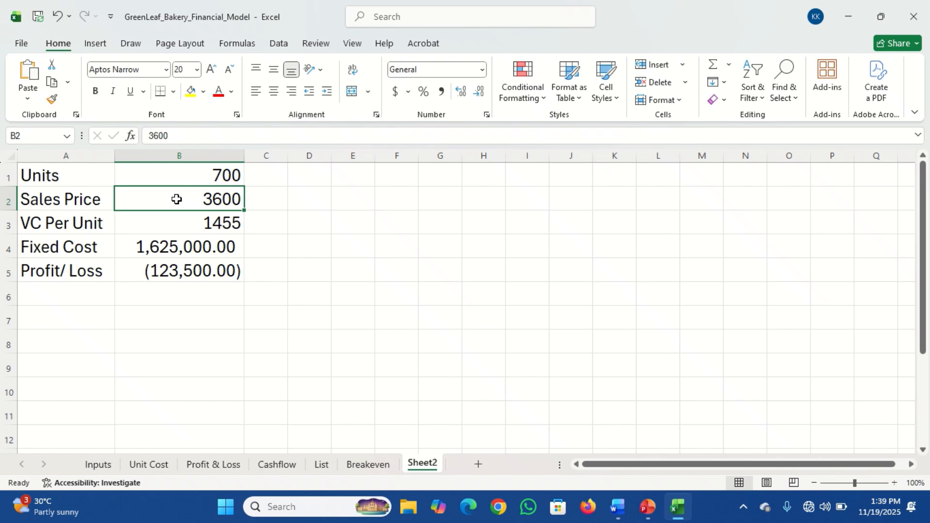
text(35)
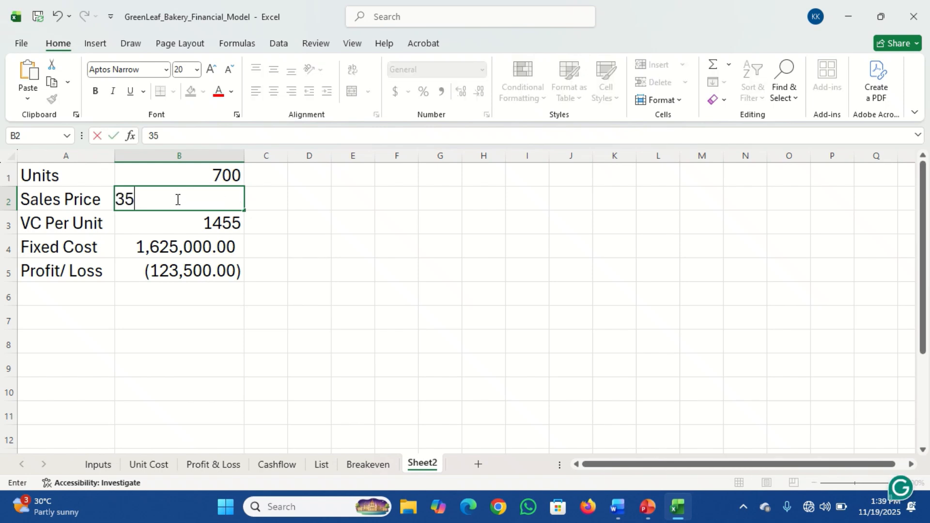
text(50)
key(Return)
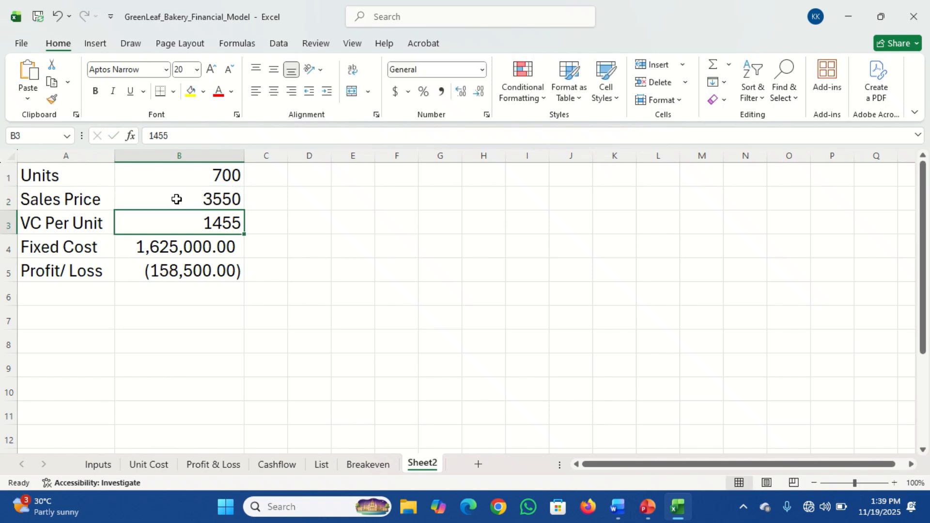
Set the Sales Price in B2 to 3650
click(203, 197)
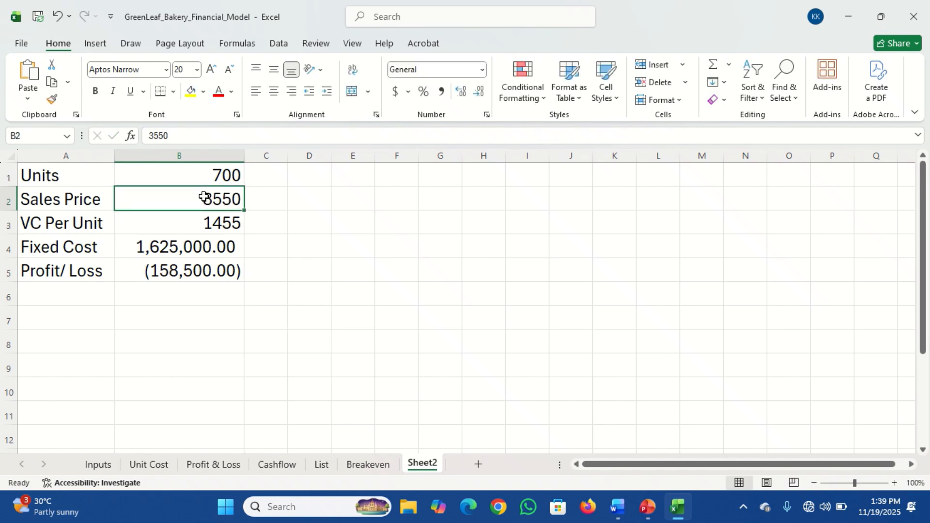
text(3)
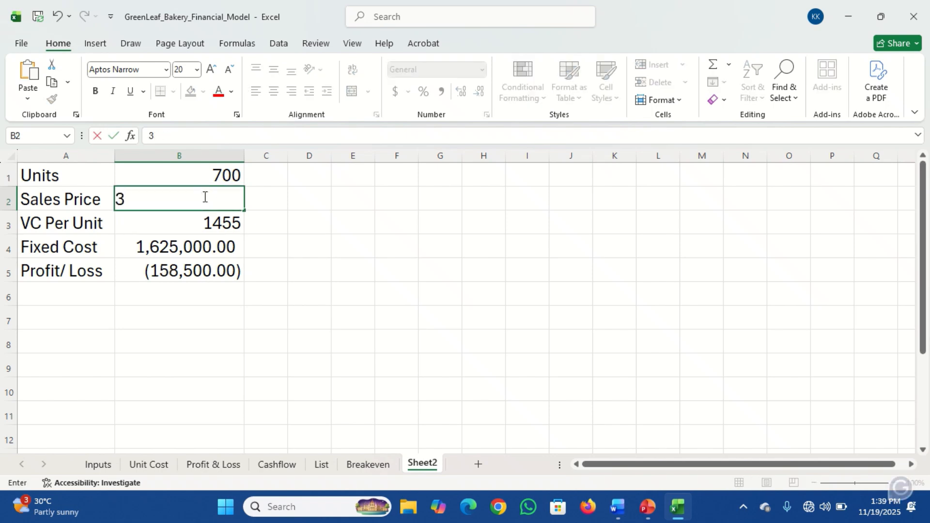
text(650)
key(Return)
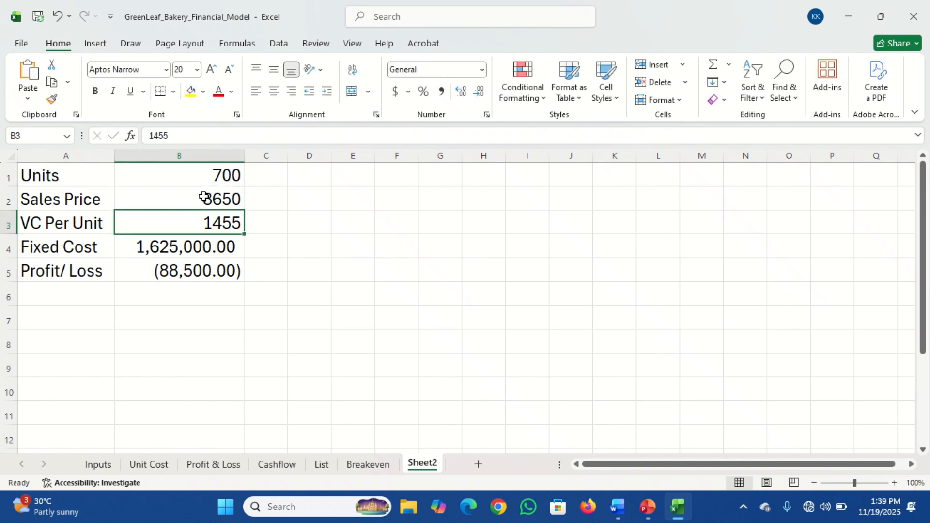
Set the Sales Price in B2 to 3700 to test its effect on the Profit/ Loss
click(214, 199)
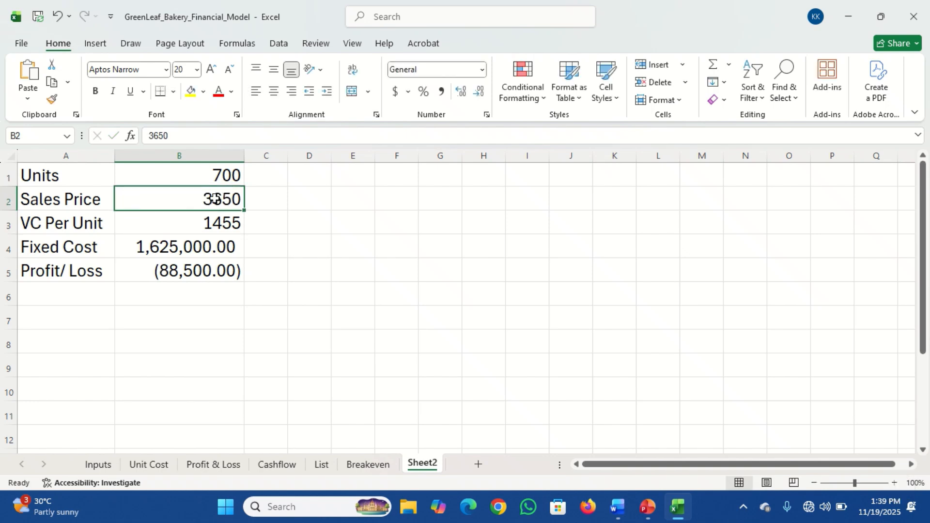
text(3700)
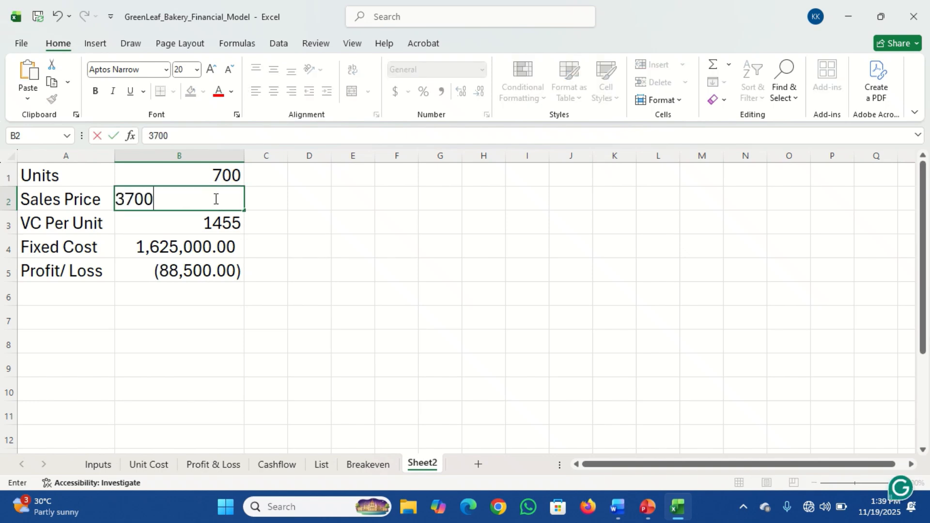
key(Return)
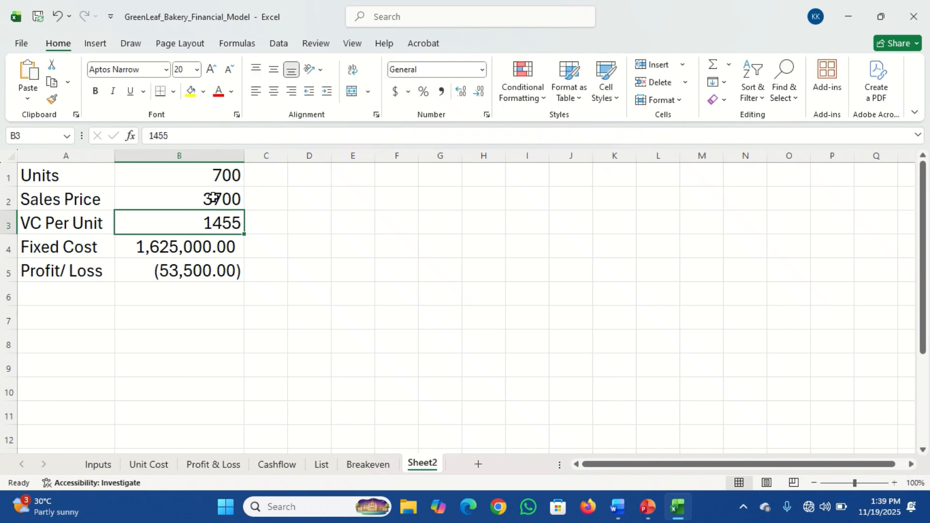
Undo the trial Sales Price entries in B2 back to the original 3500
key(ctrl+z)
key(ctrl+z)
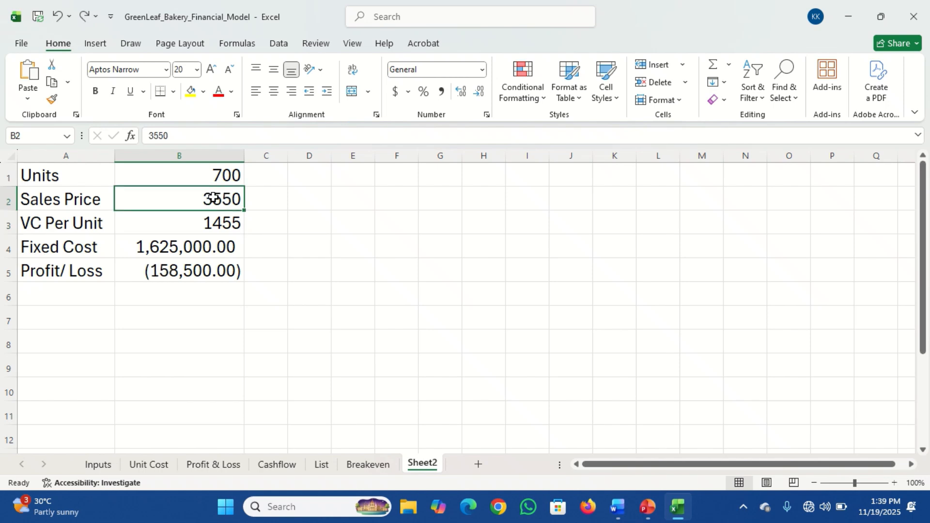
key(ctrl+z)
key(ctrl+z)
Run Goal Seek to bring the Profit/ Loss in B5 to 0 by changing the Sales Price in B2, and accept the solution
click(131, 44)
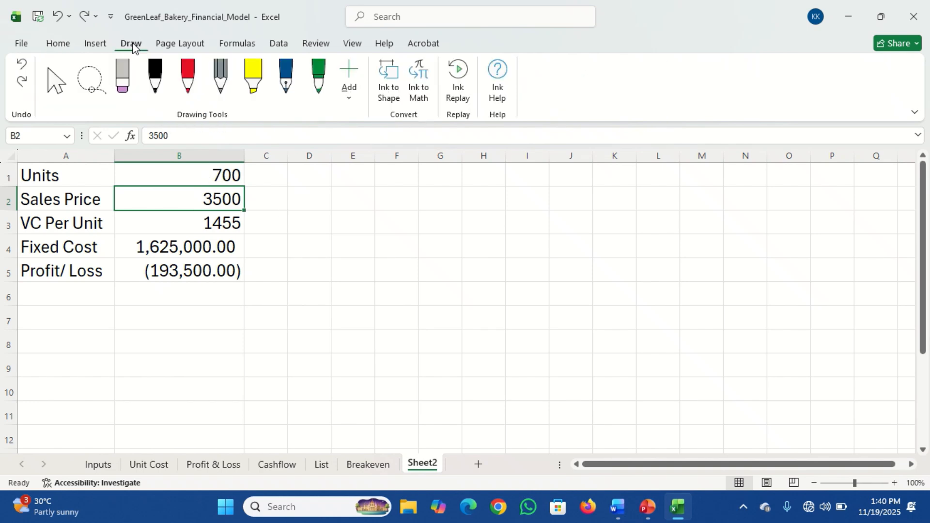
click(277, 44)
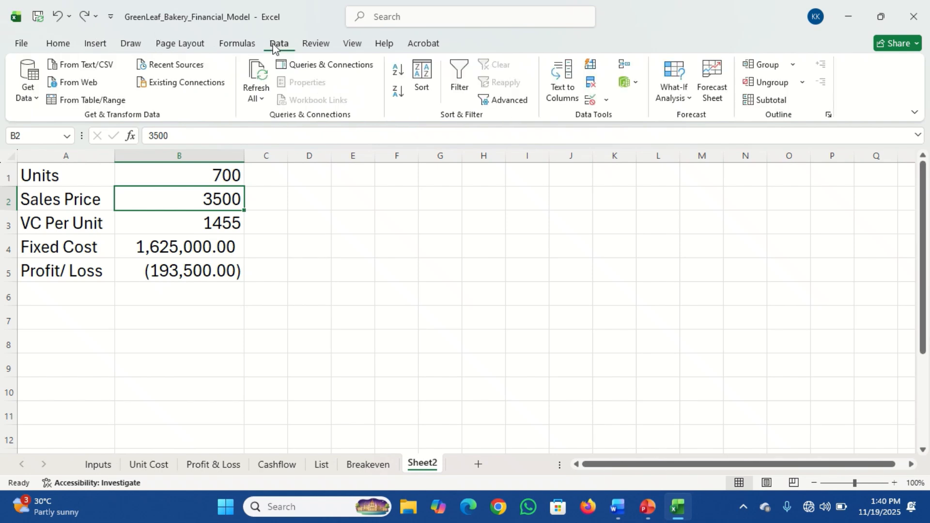
click(669, 85)
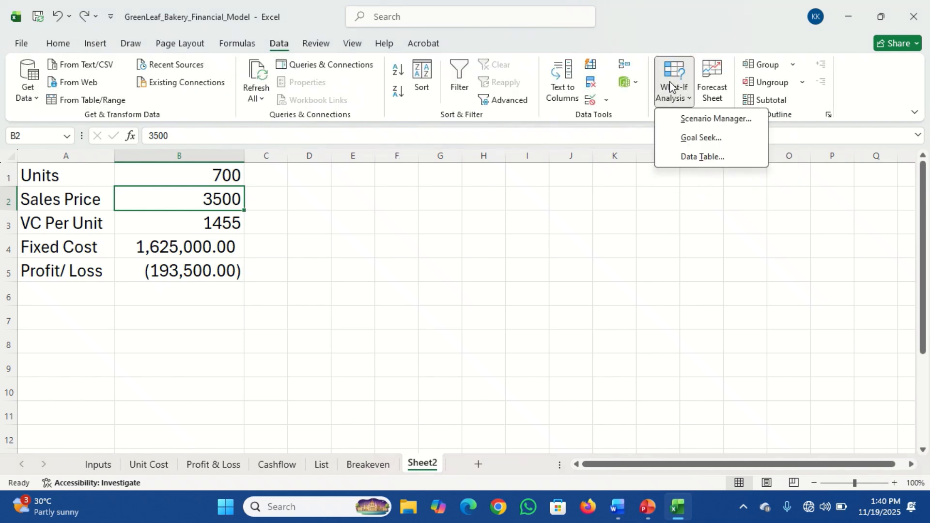
click(709, 139)
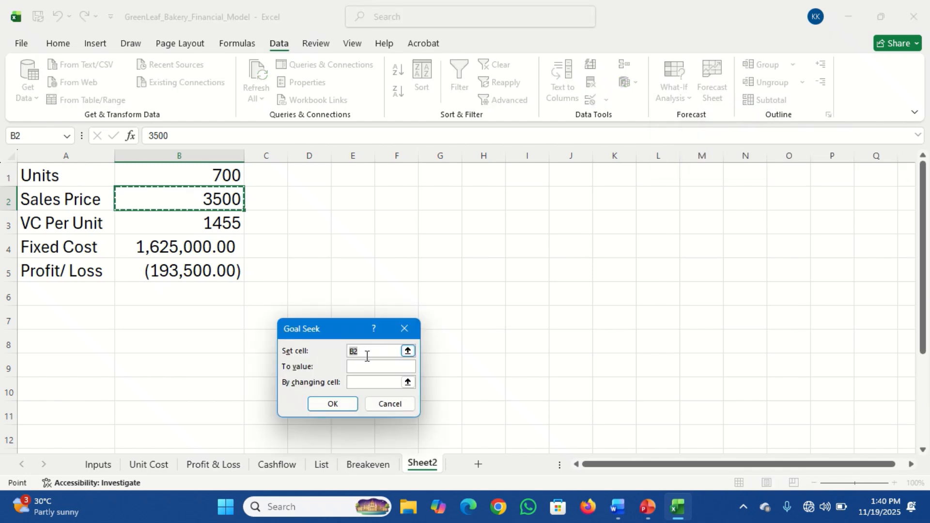
click(182, 276)
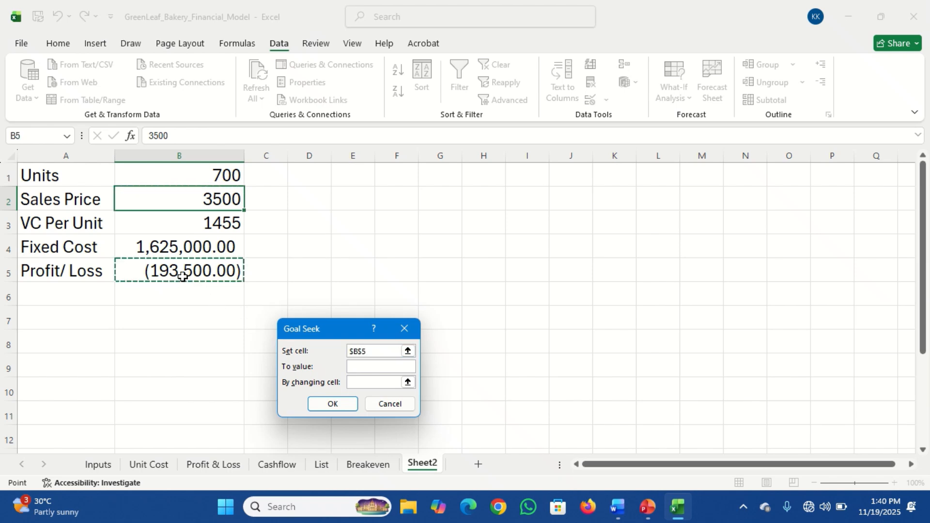
click(358, 370)
text(0)
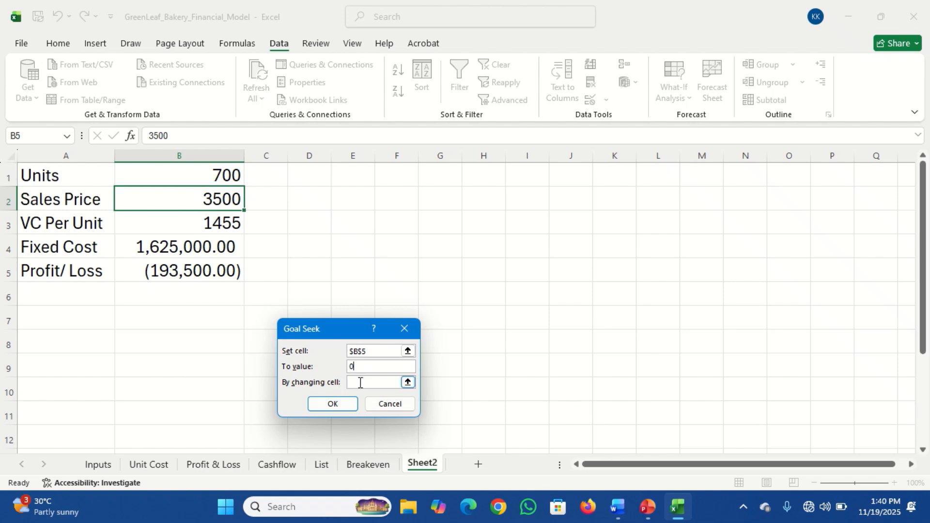
click(360, 383)
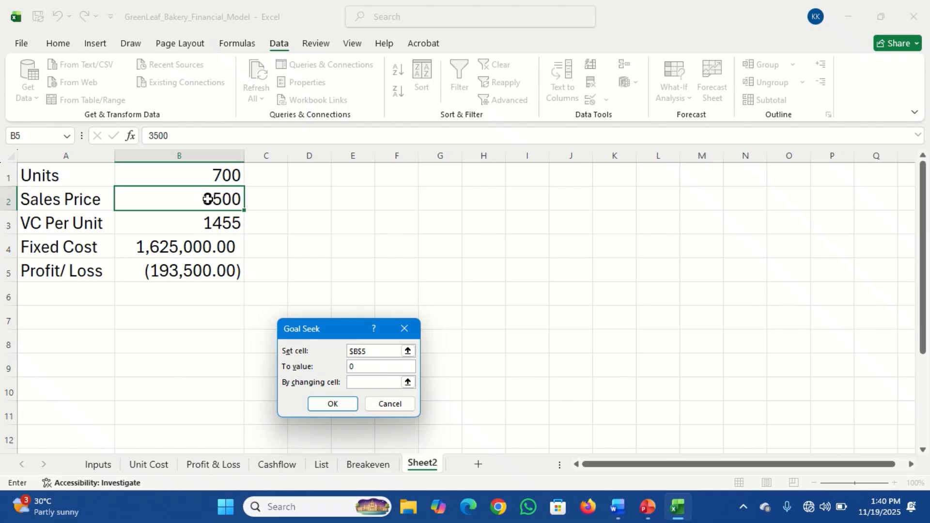
click(207, 199)
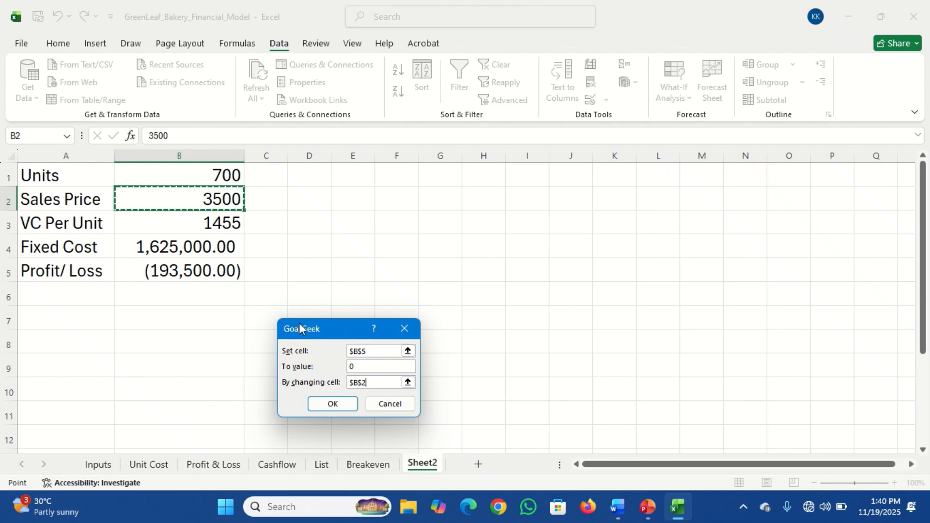
click(333, 403)
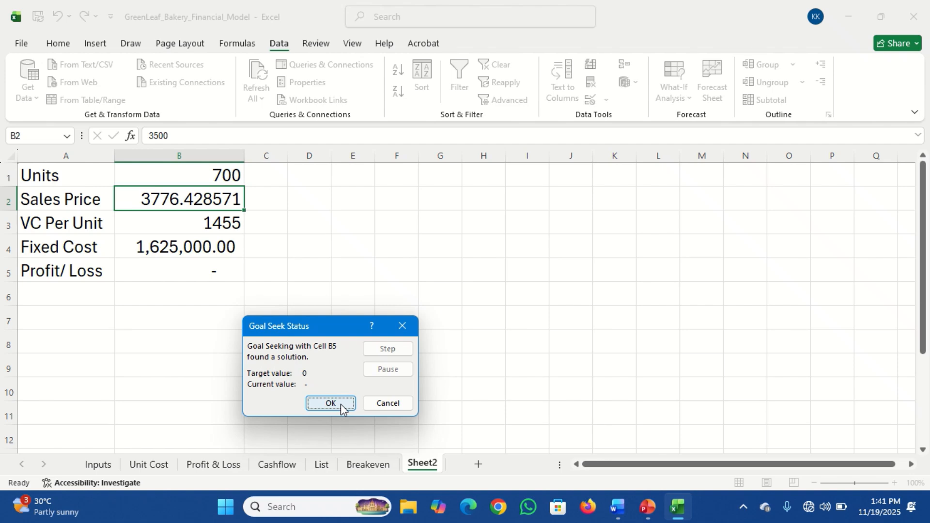
click(341, 404)
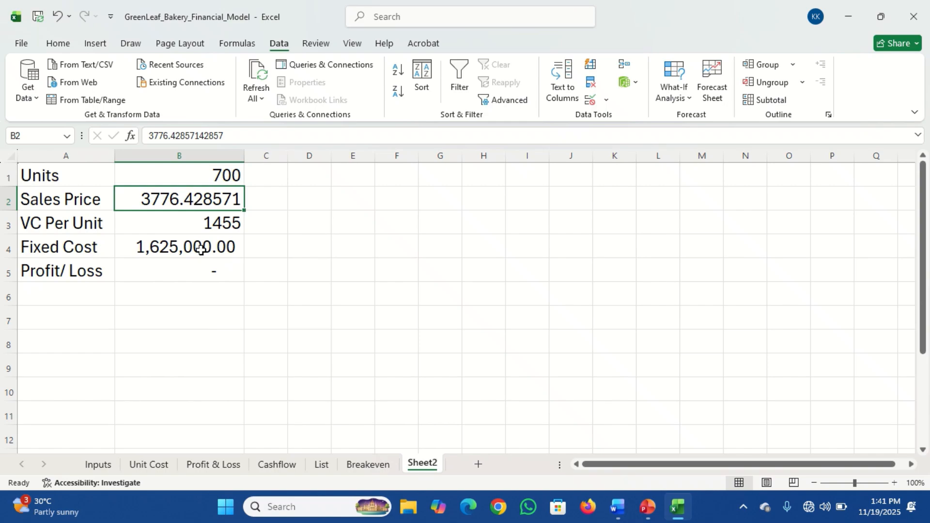
Try Goal Seek with a Profit/ Loss target of 350000 in B5 by changing the Sales Price in B2, and undo its result
click(212, 270)
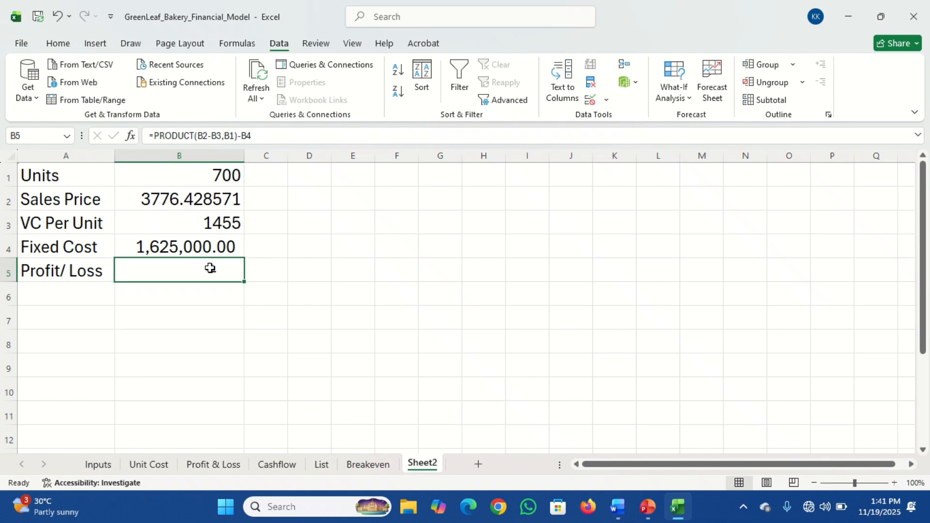
click(205, 177)
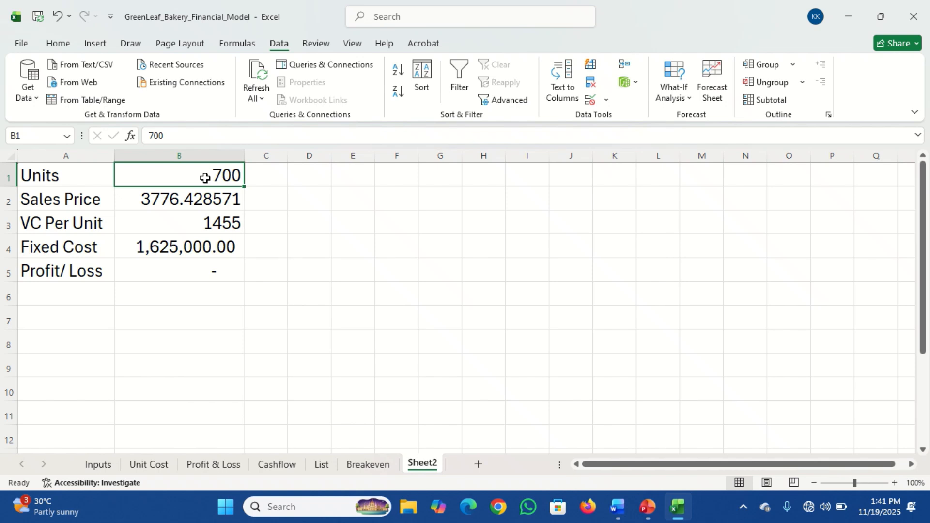
click(207, 272)
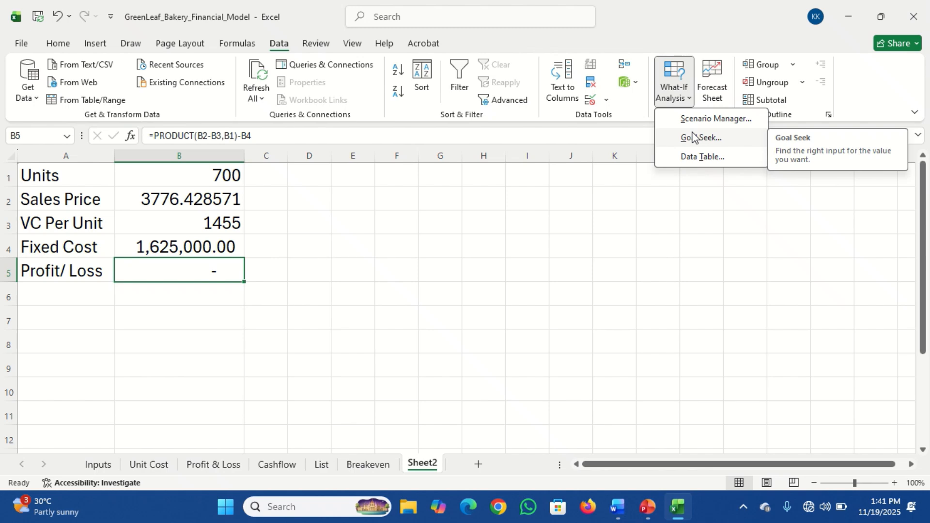
click(704, 137)
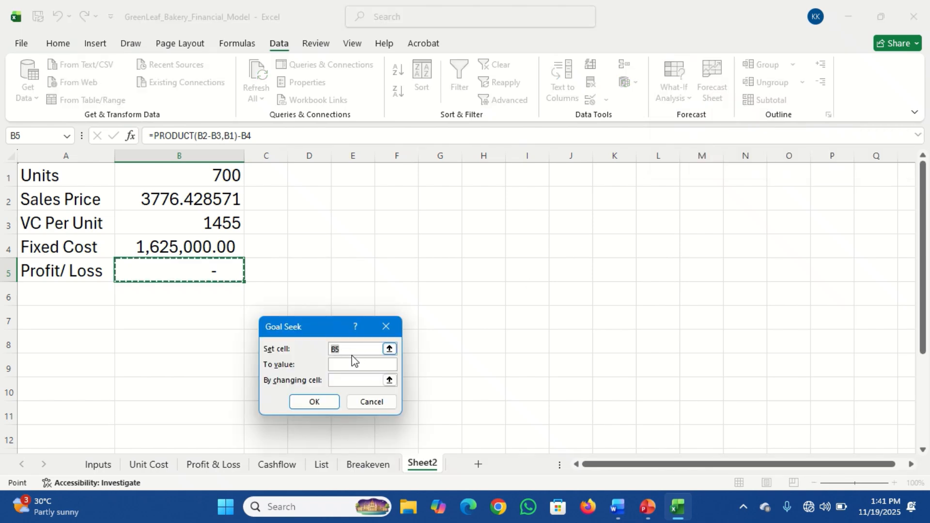
click(191, 267)
click(336, 364)
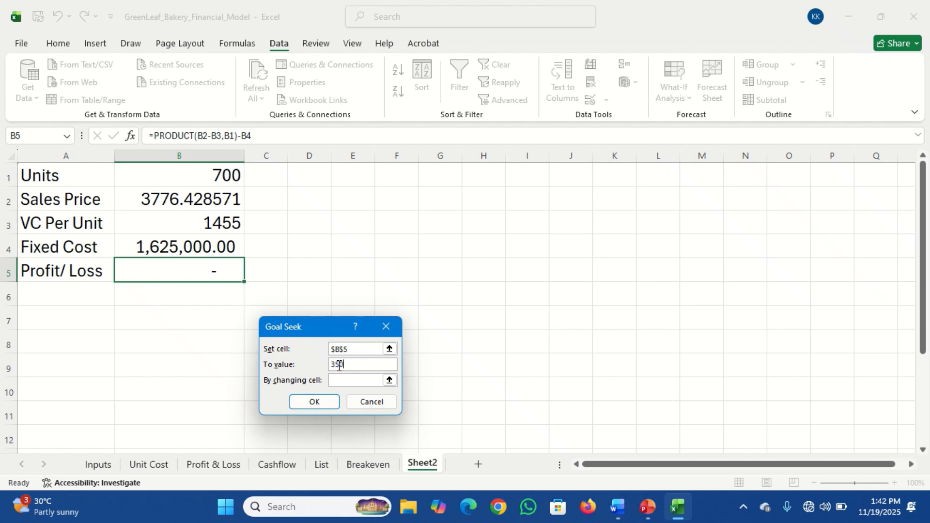
text(350000)
click(347, 380)
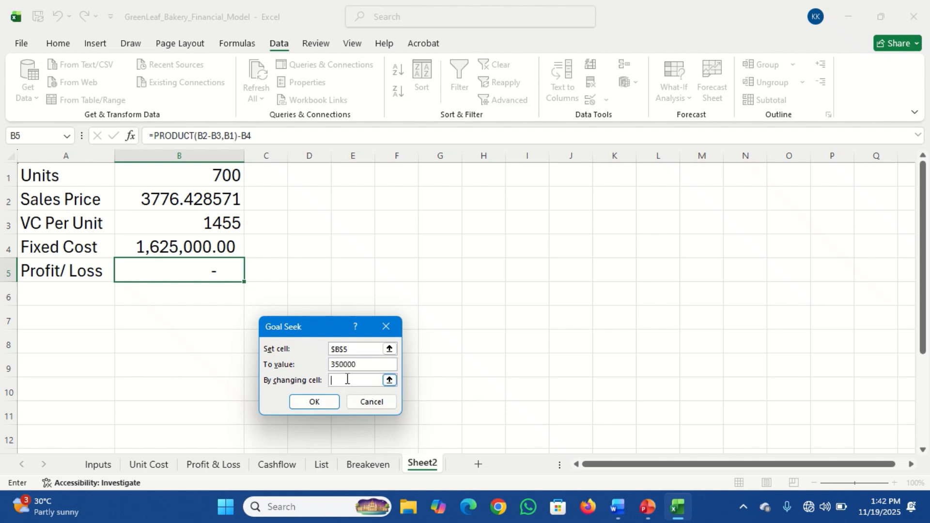
click(198, 199)
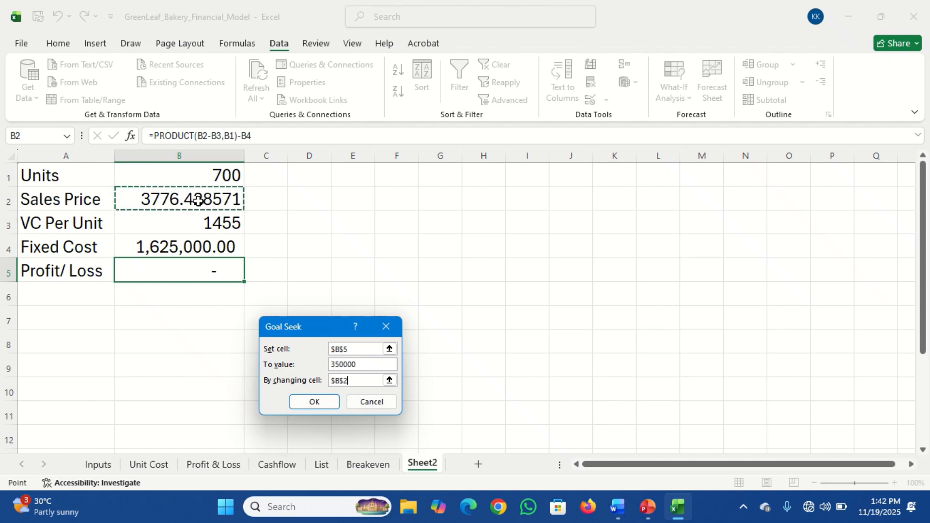
click(316, 404)
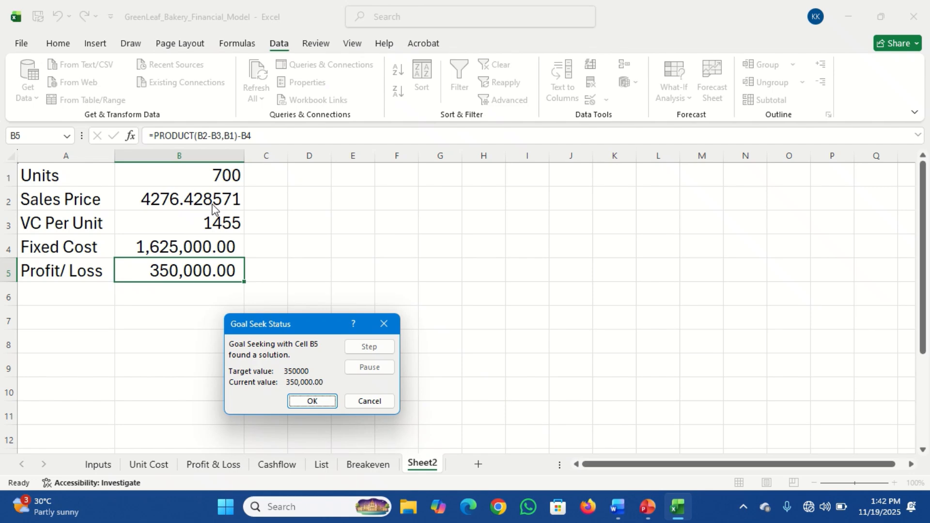
click(311, 402)
key(ctrl+z)
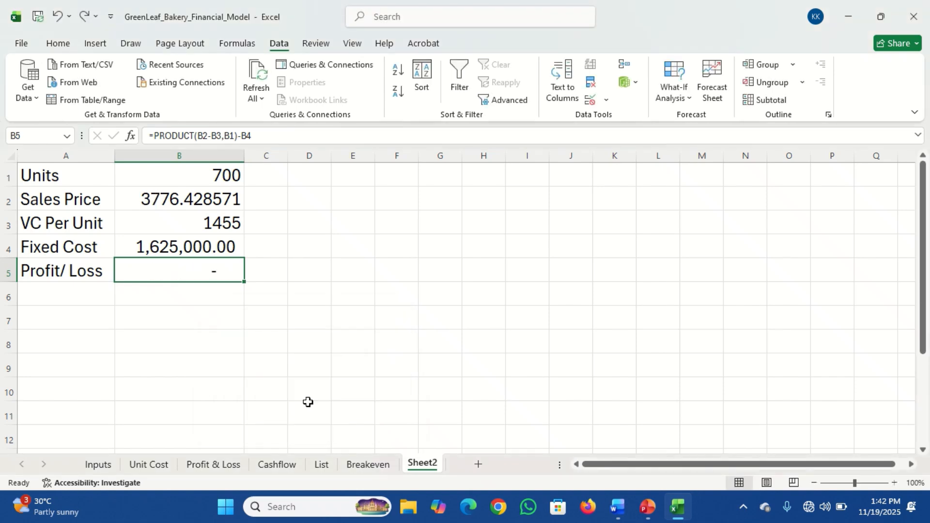
click(675, 98)
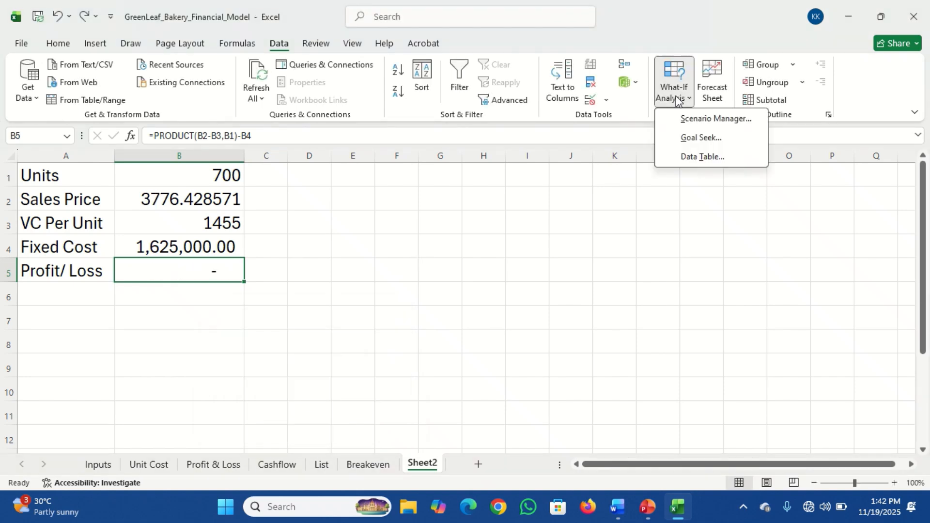
click(693, 141)
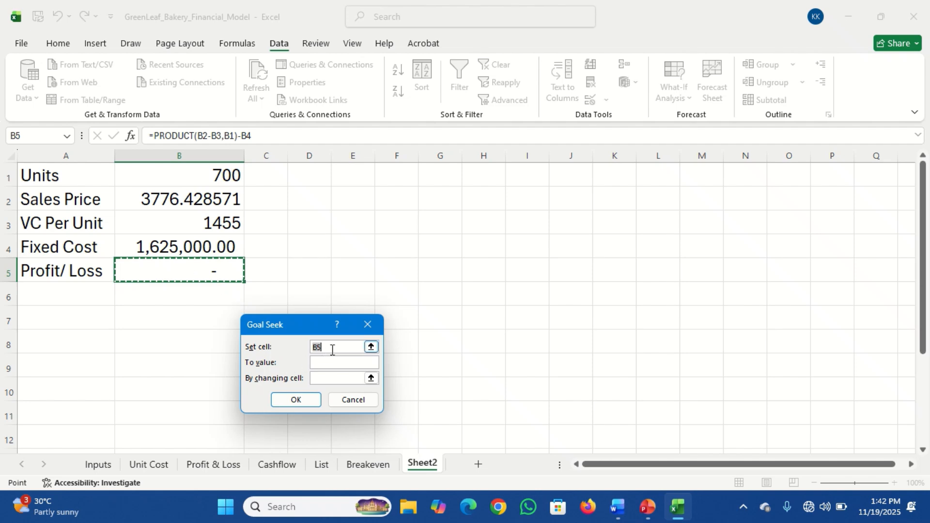
click(189, 274)
click(321, 360)
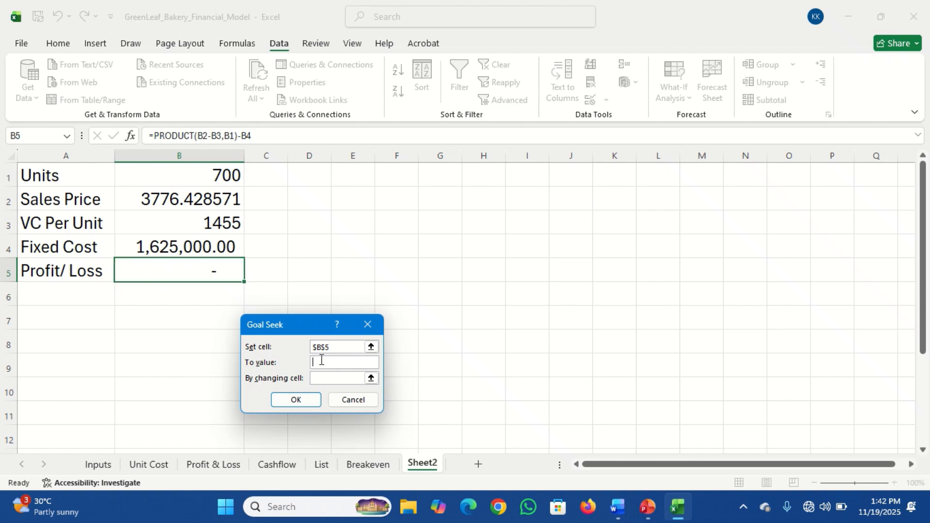
text(350000)
click(332, 381)
click(206, 195)
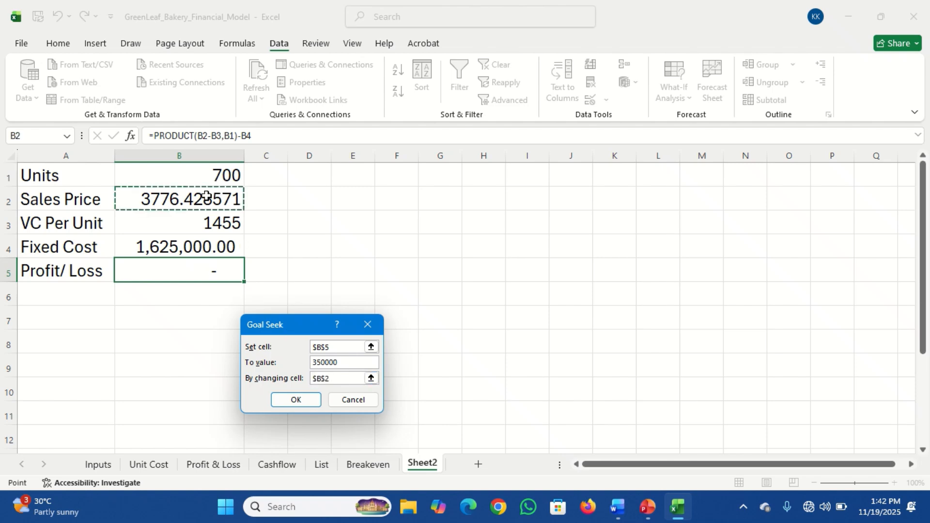
text(3500)
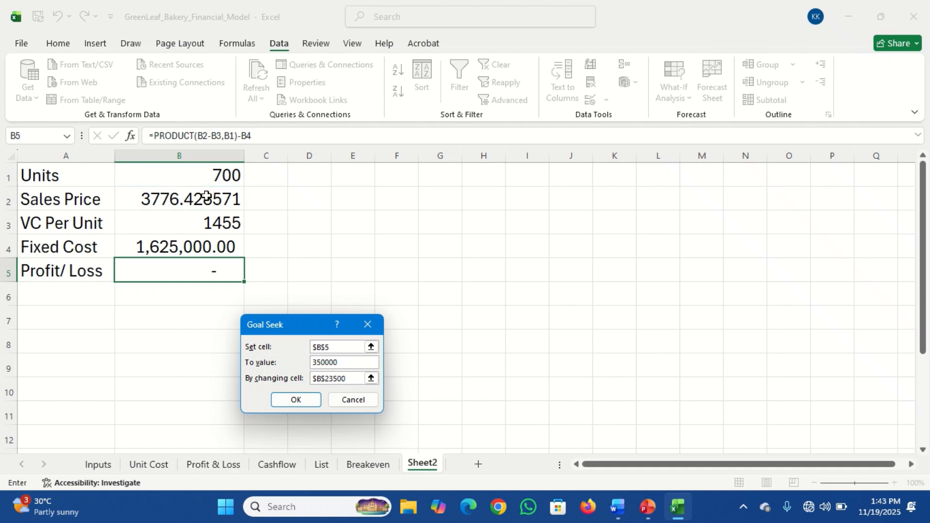
key(Escape)
Set the Sales Price in B2 to 3500
click(183, 198)
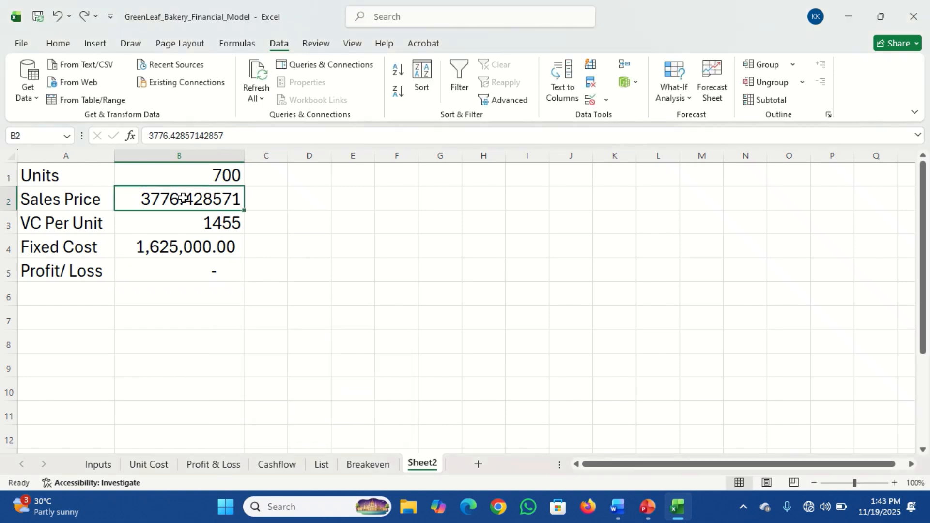
text(3500)
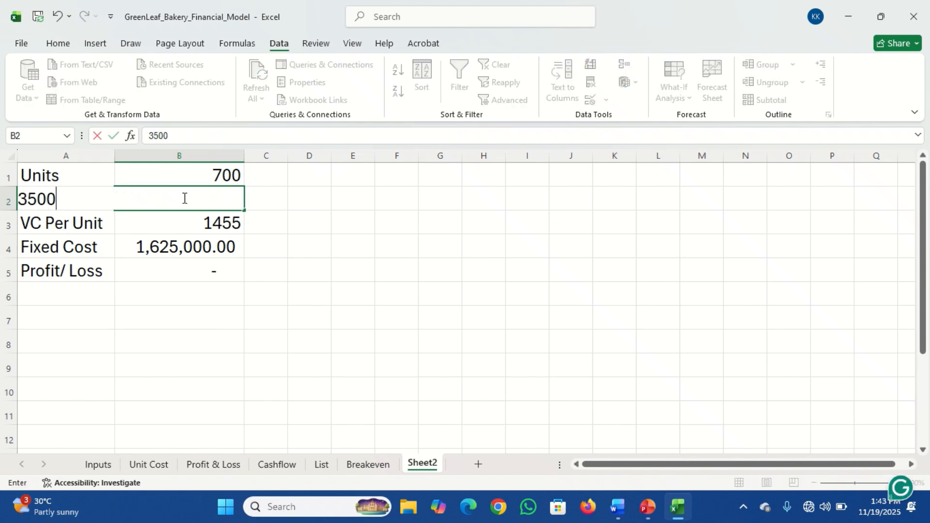
key(Return)
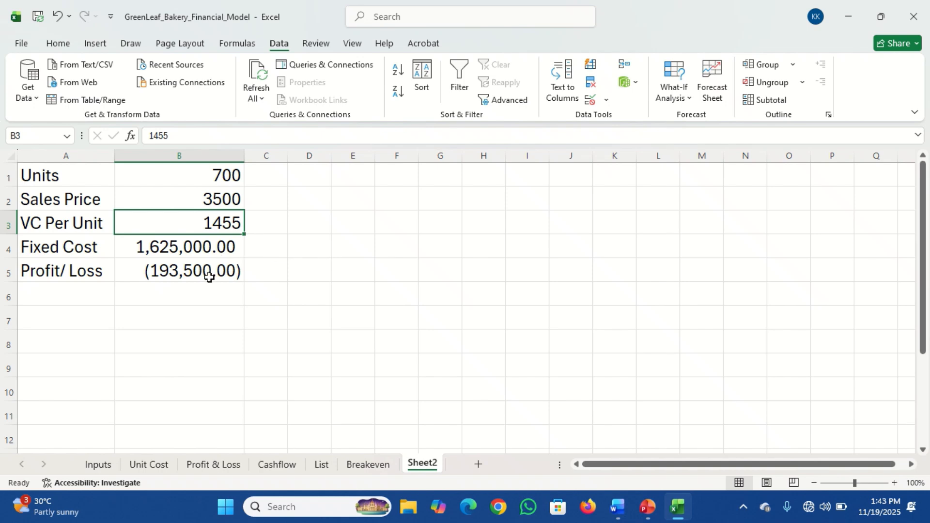
Run Goal Seek to bring the Profit/ Loss in B5 to 350000 by changing the Units in B1, and accept the solution
click(681, 93)
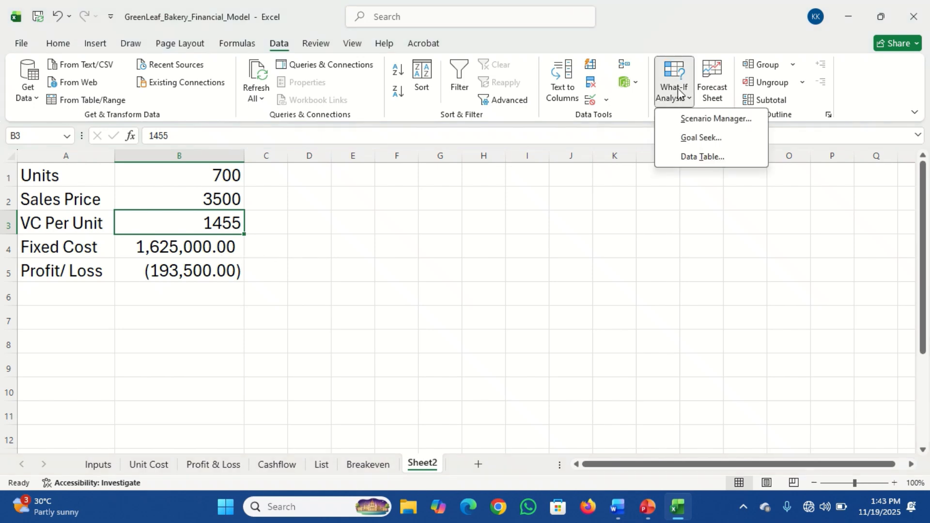
click(704, 140)
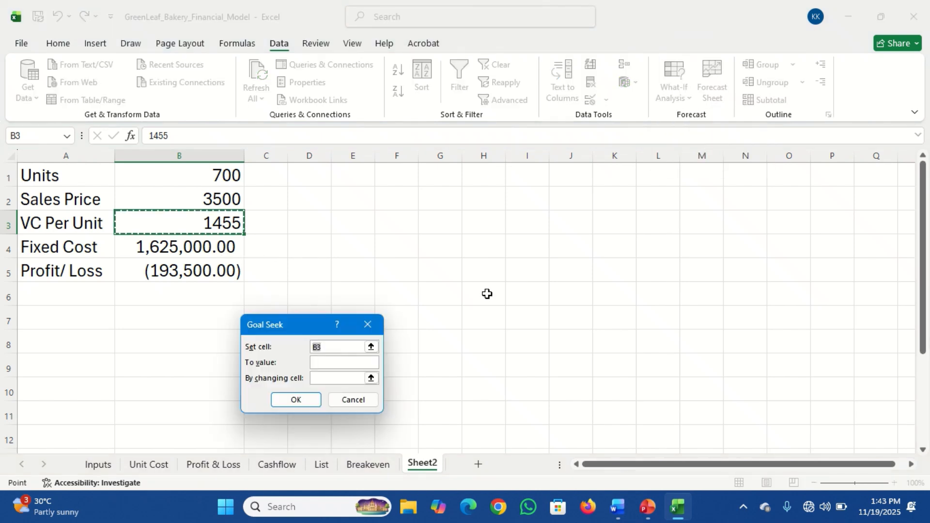
click(198, 277)
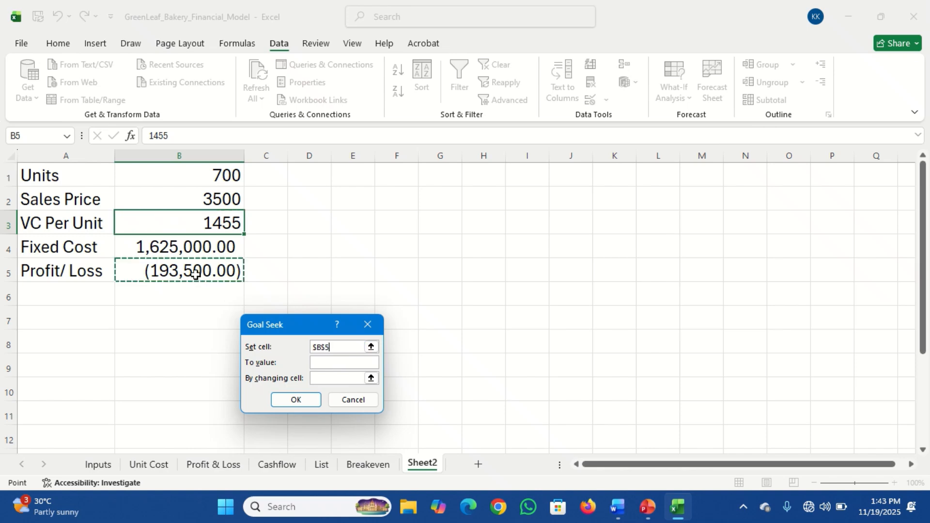
click(333, 362)
text(350000)
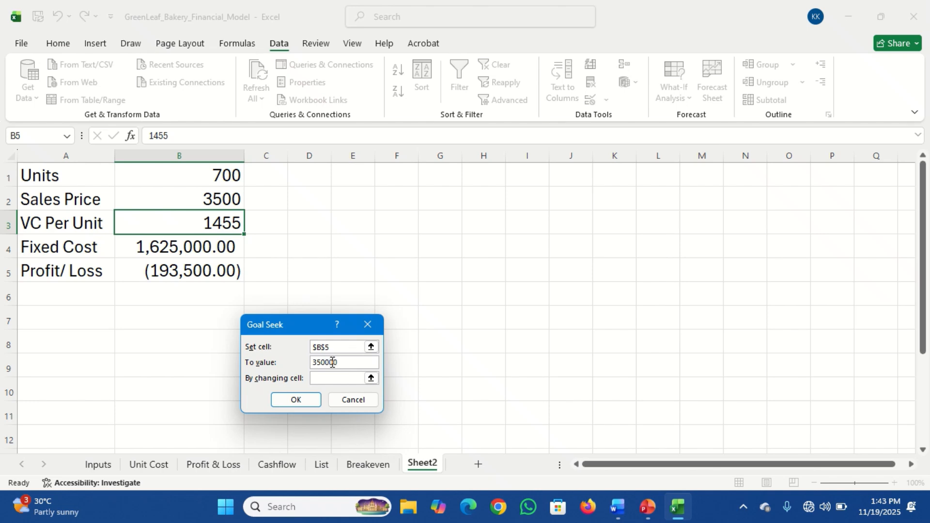
click(324, 378)
click(214, 175)
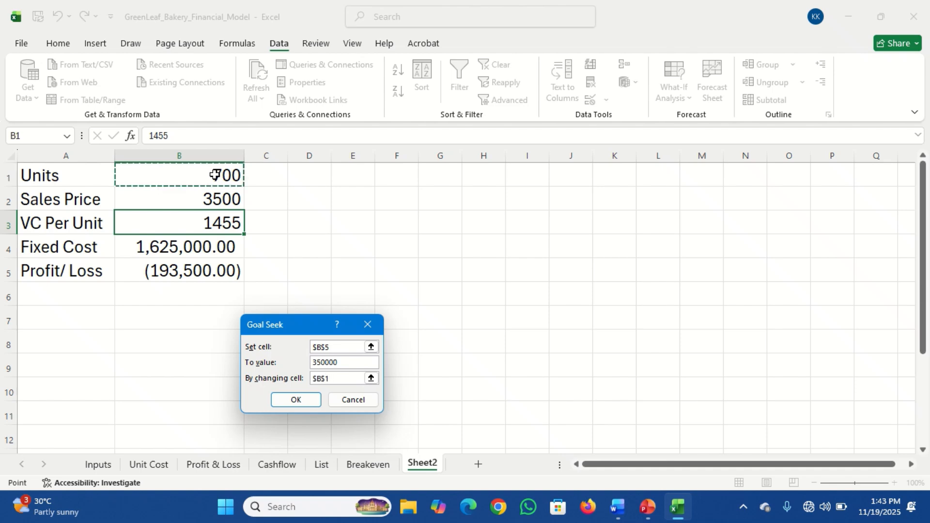
click(295, 400)
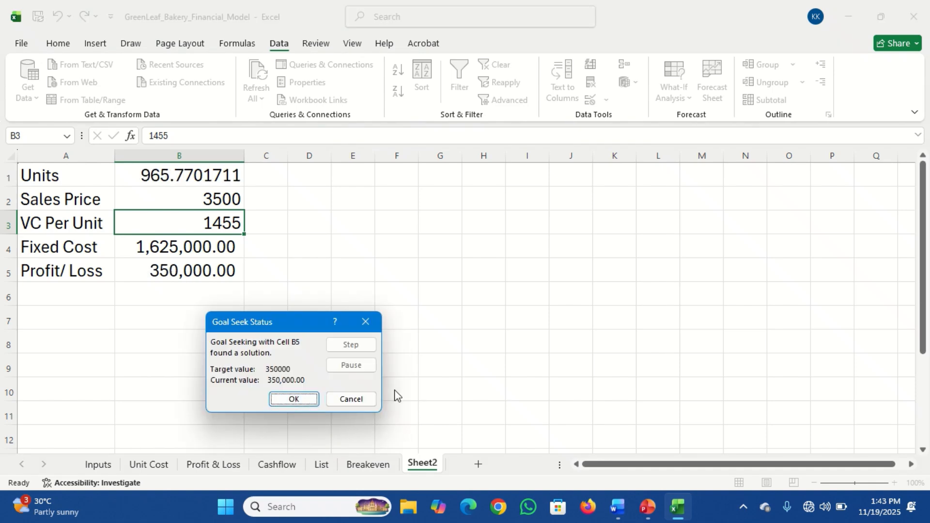
click(295, 399)
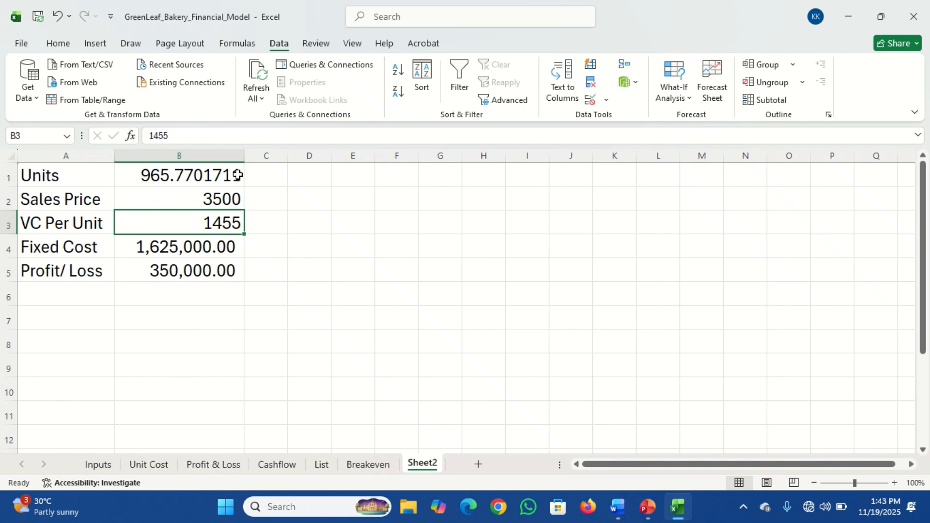
click(184, 274)
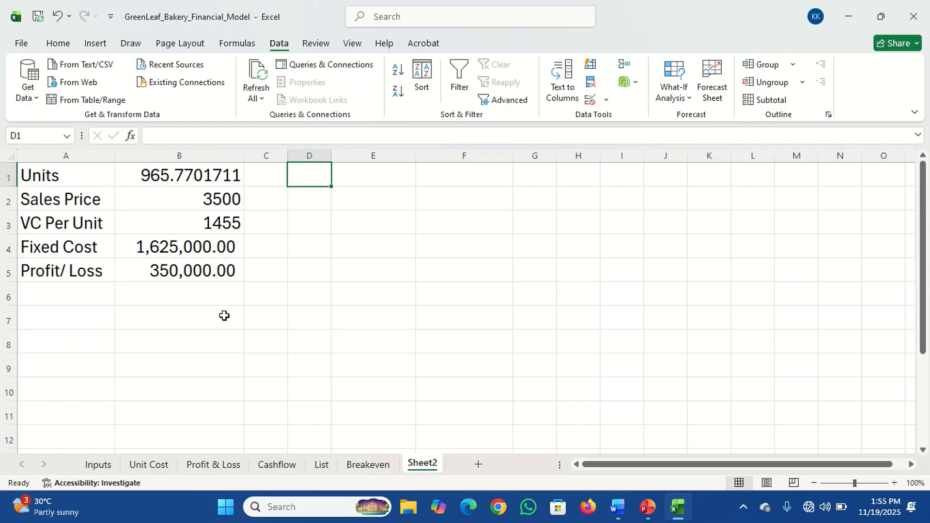
click(224, 316)
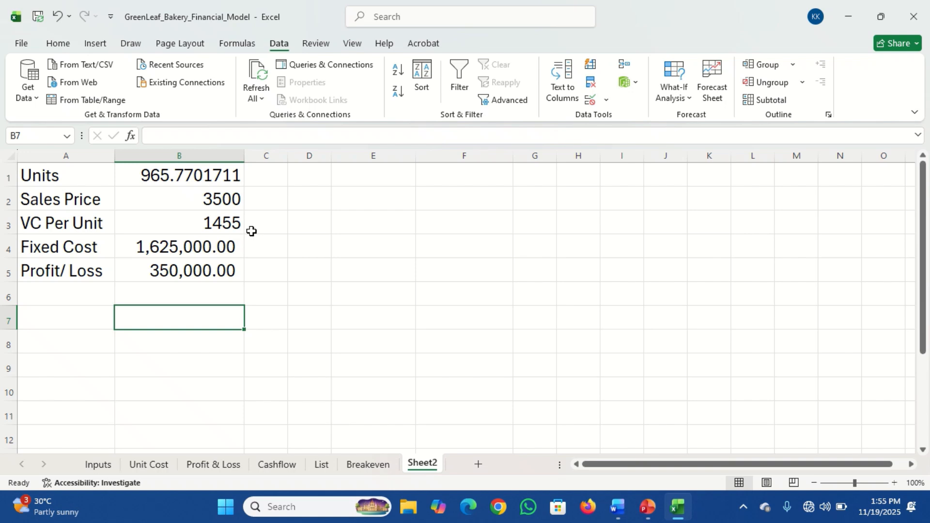
click(189, 270)
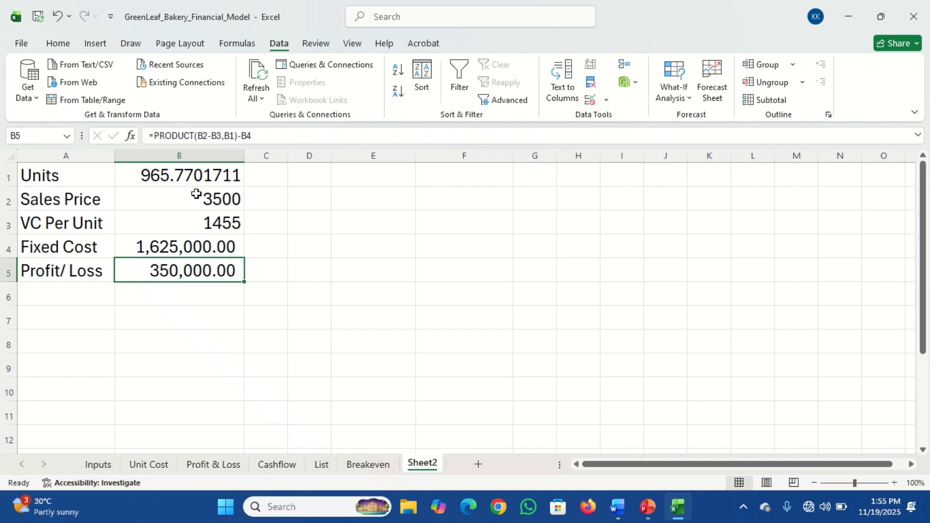
click(163, 175)
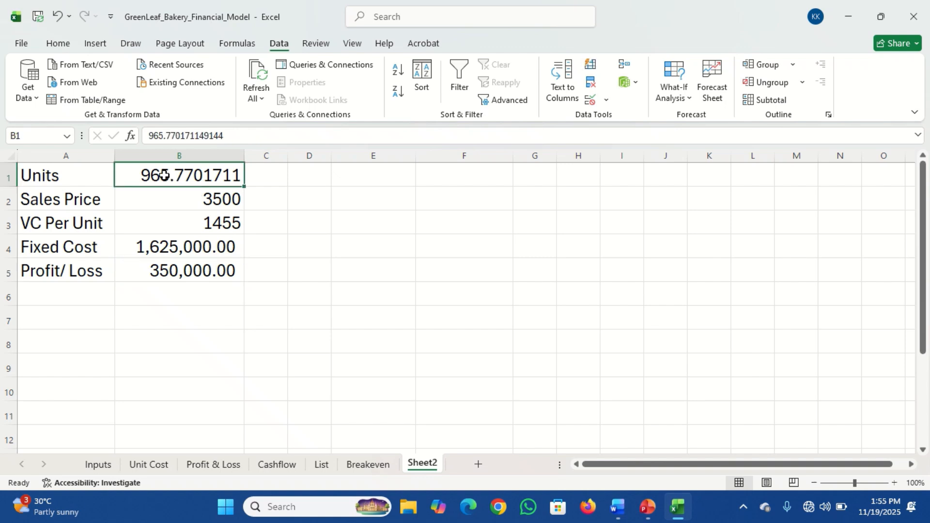
Add the bold headings Units Sold in E1 and Profit/ Loss in F1
click(381, 177)
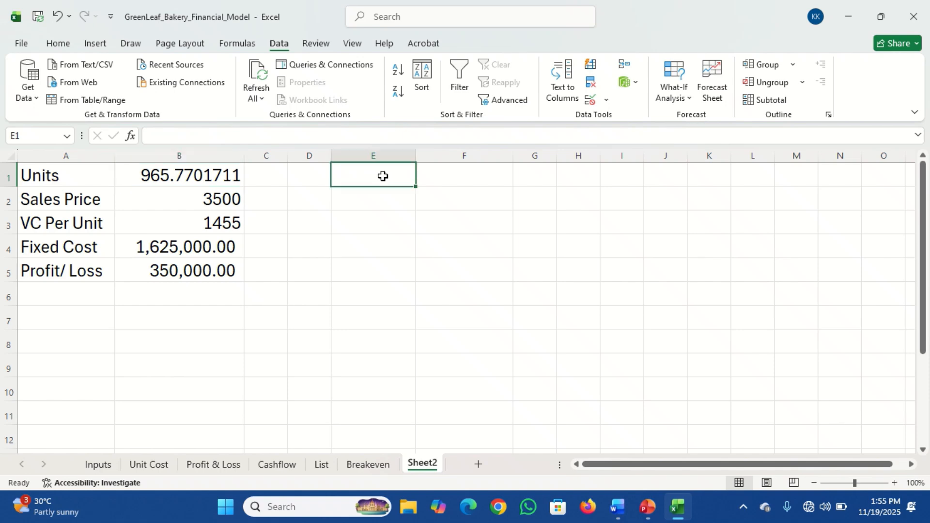
text(Units)
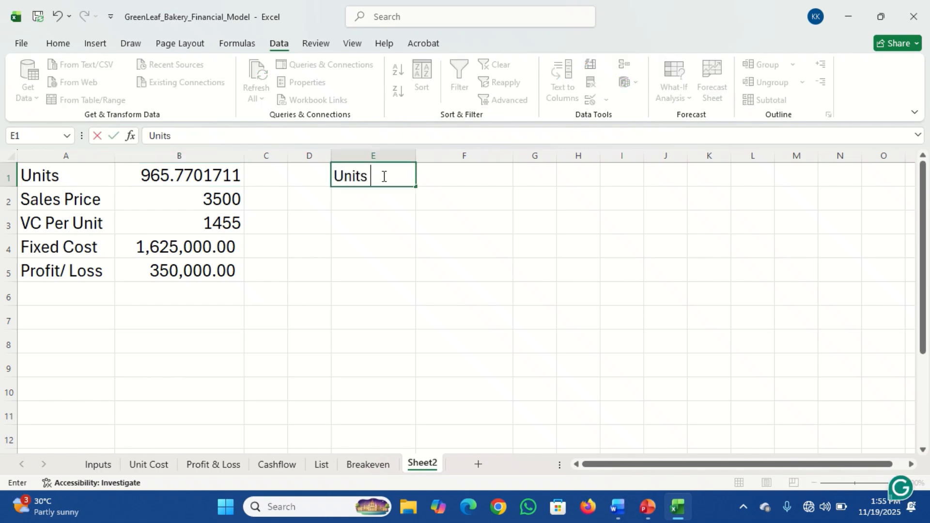
text( Sold)
click(438, 175)
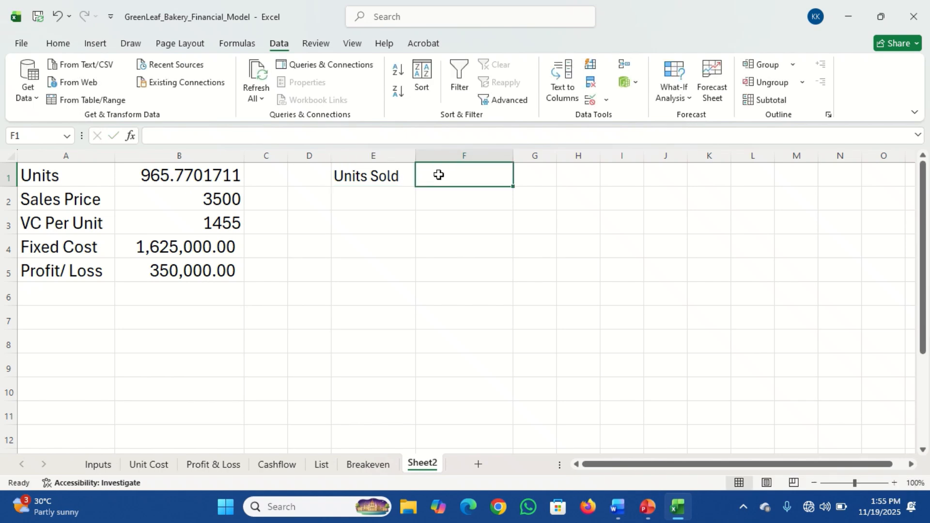
text(Profi)
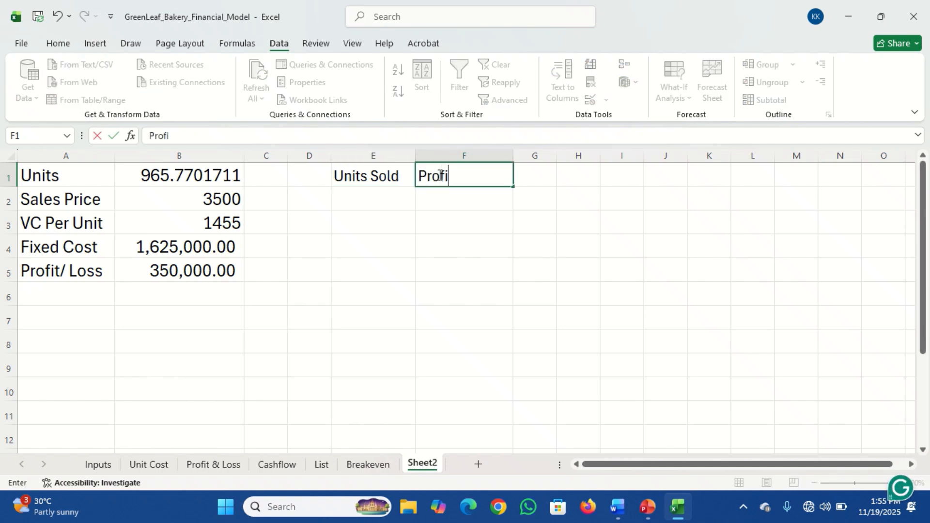
text(t/ Loss)
key(Return)
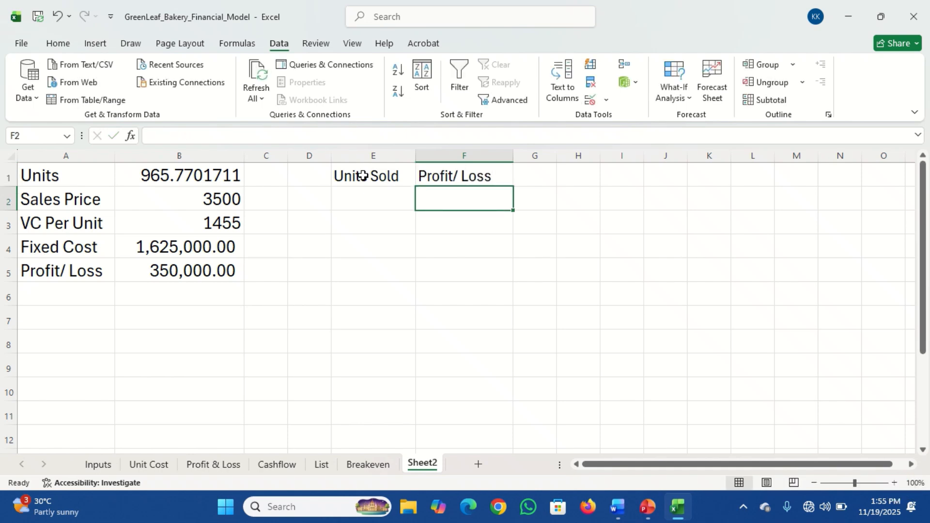
drag(365, 175, 449, 170)
key(ctrl+b)
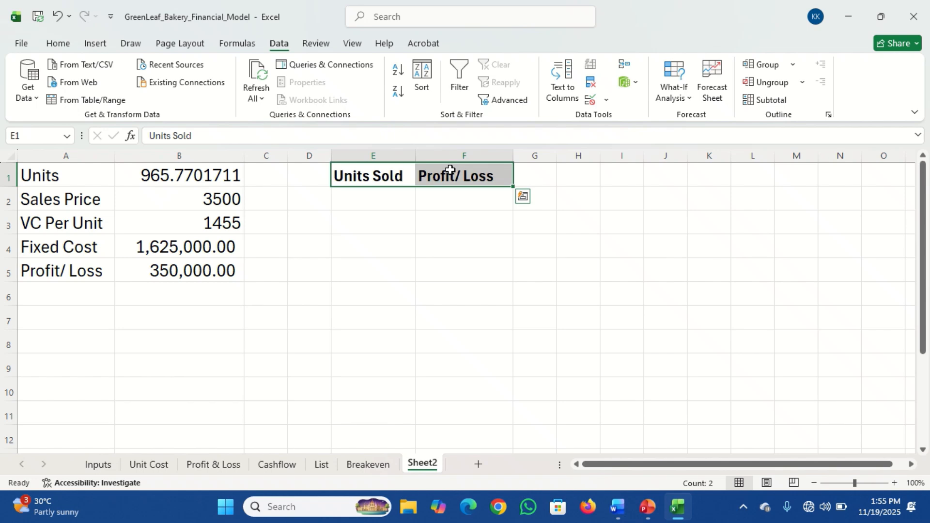
Fill E3:E12 under Units Sold with a series from 400 to 1300 in increments of 100
click(398, 197)
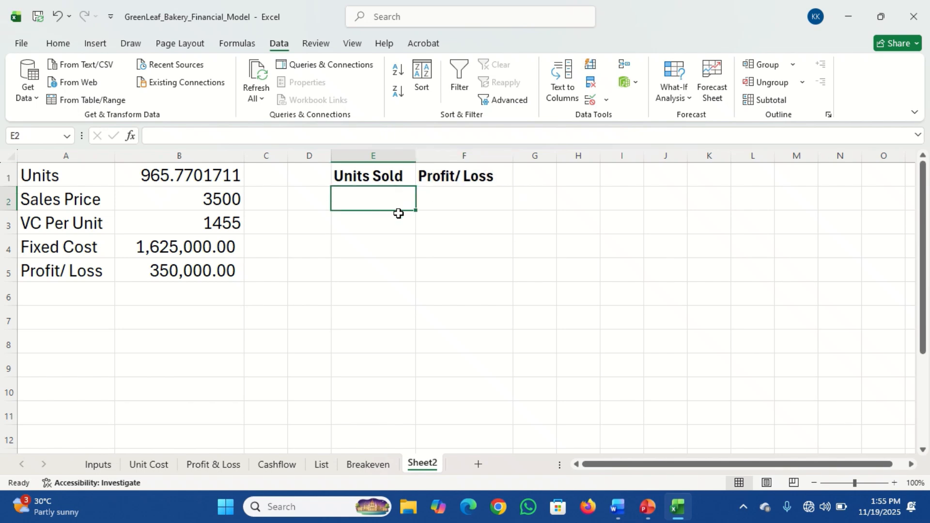
click(382, 219)
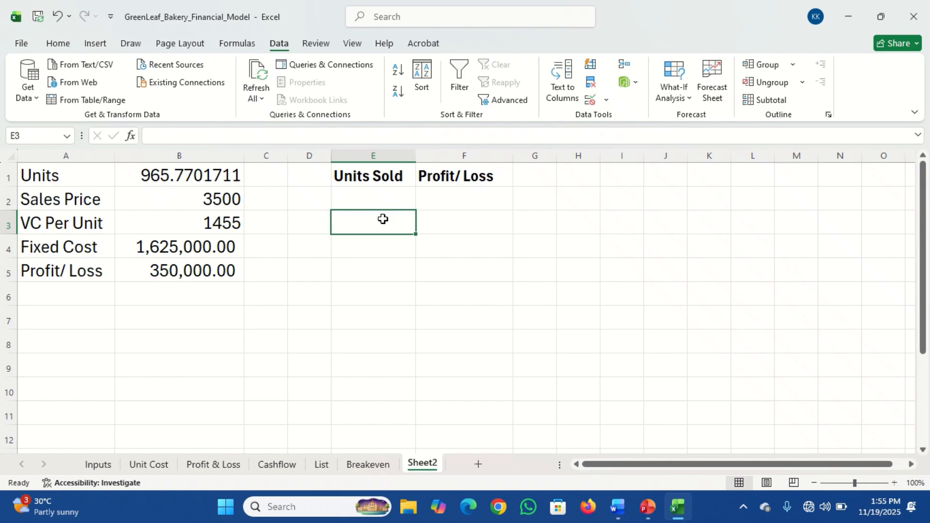
text(400)
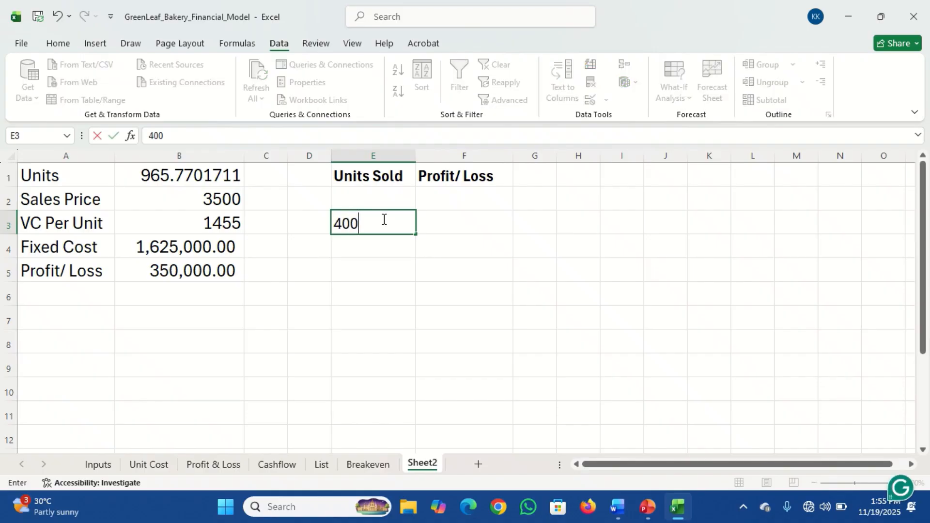
key(Return)
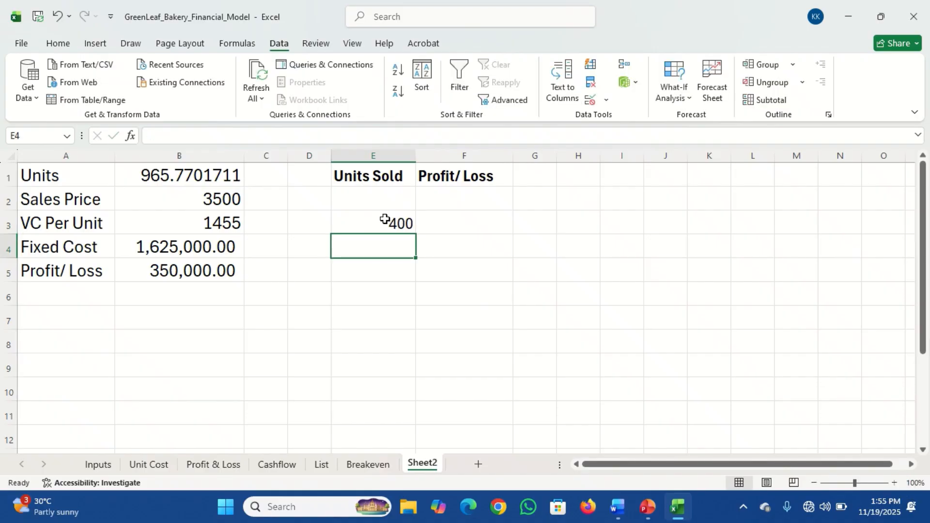
text(00)
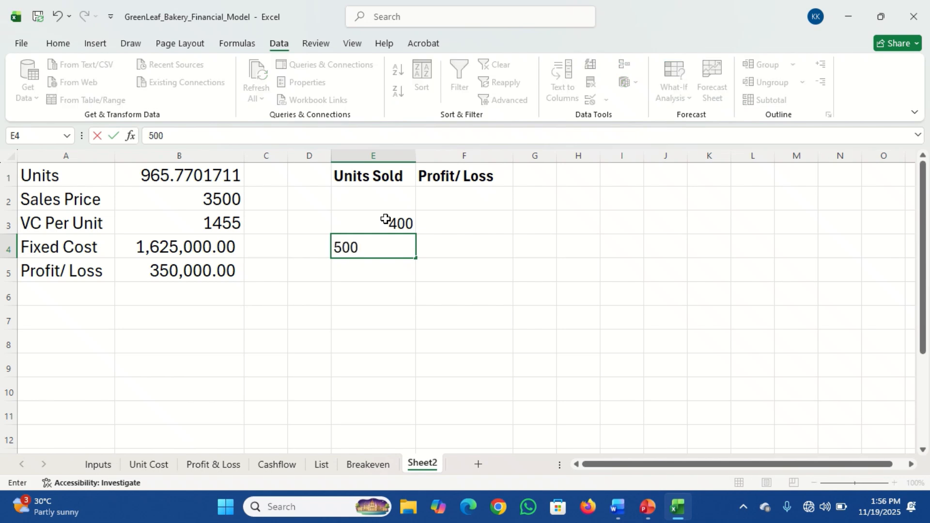
click(385, 220)
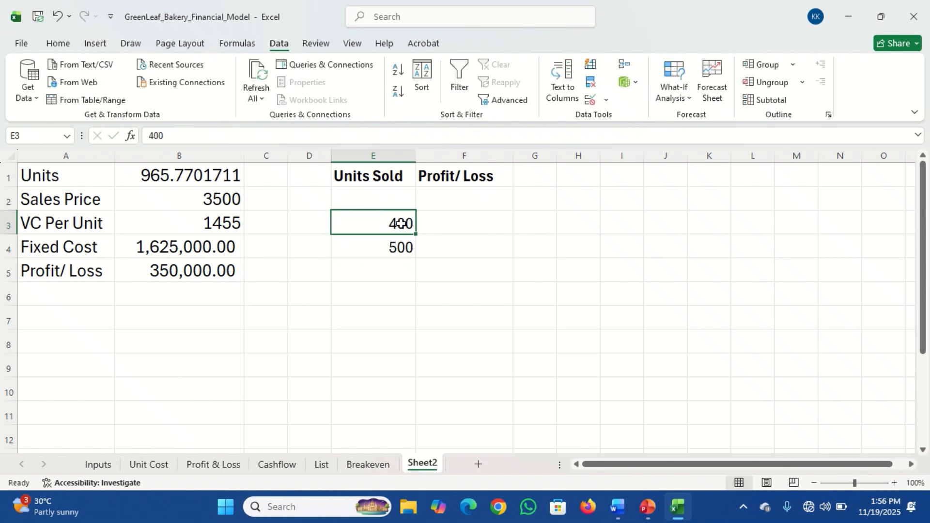
drag(400, 223, 412, 439)
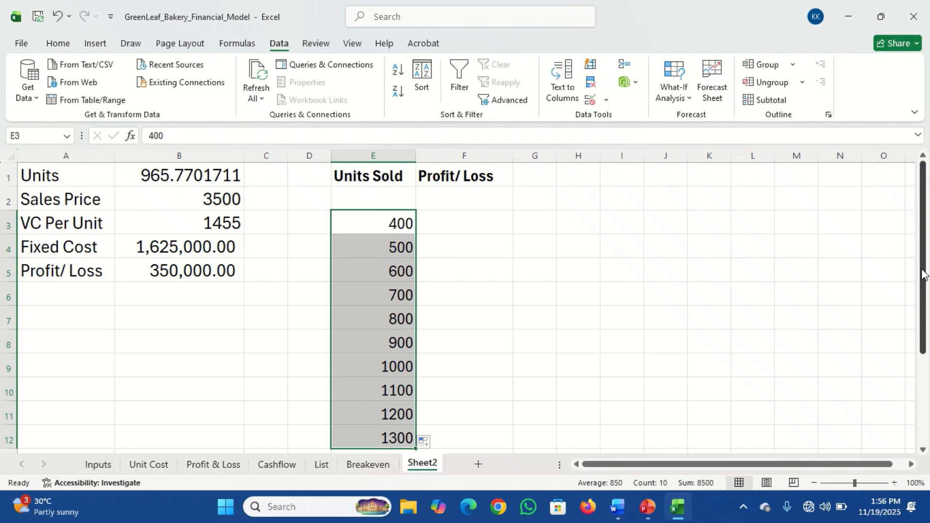
Set the font size of the Units Sold values in E3:E12 to 20
drag(922, 274, 922, 275)
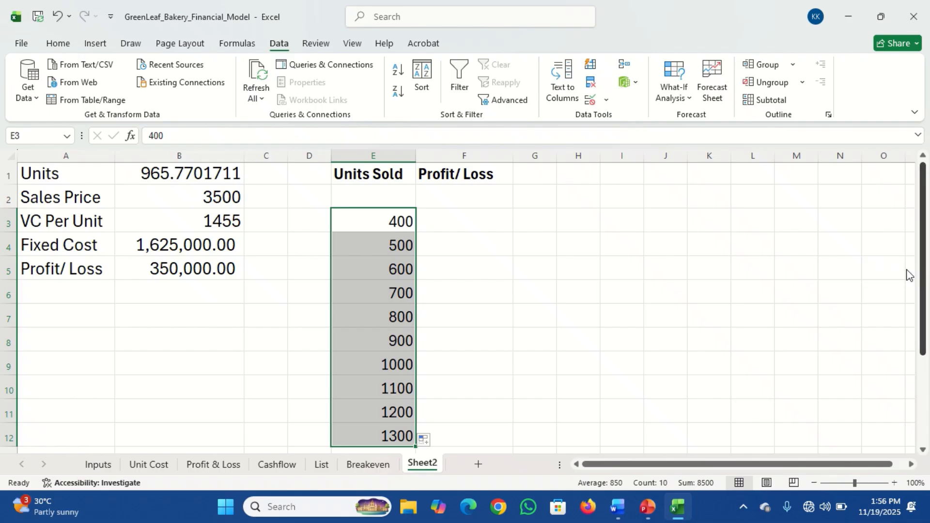
click(58, 45)
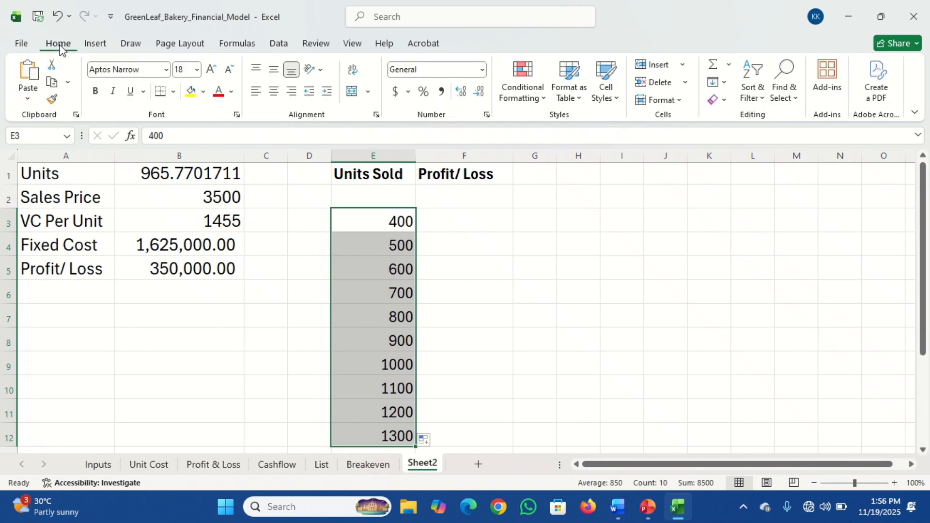
click(227, 74)
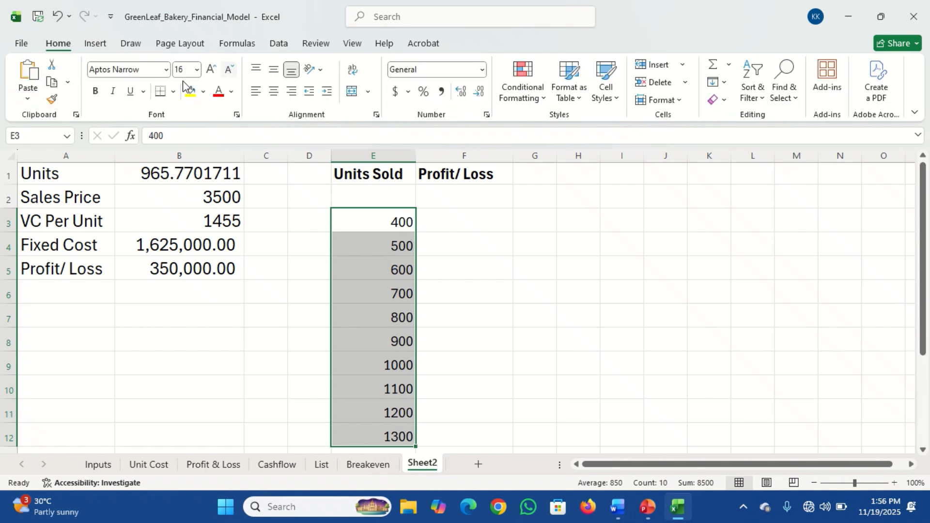
click(212, 73)
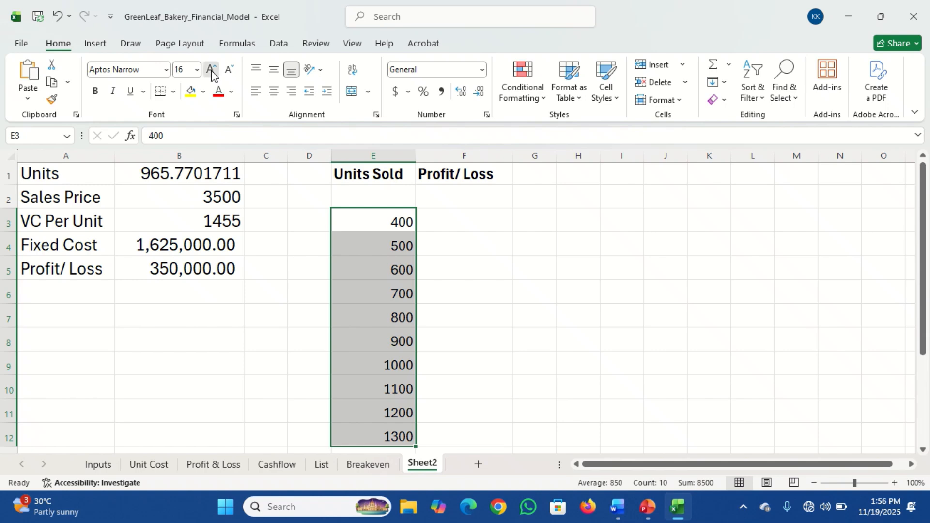
click(211, 74)
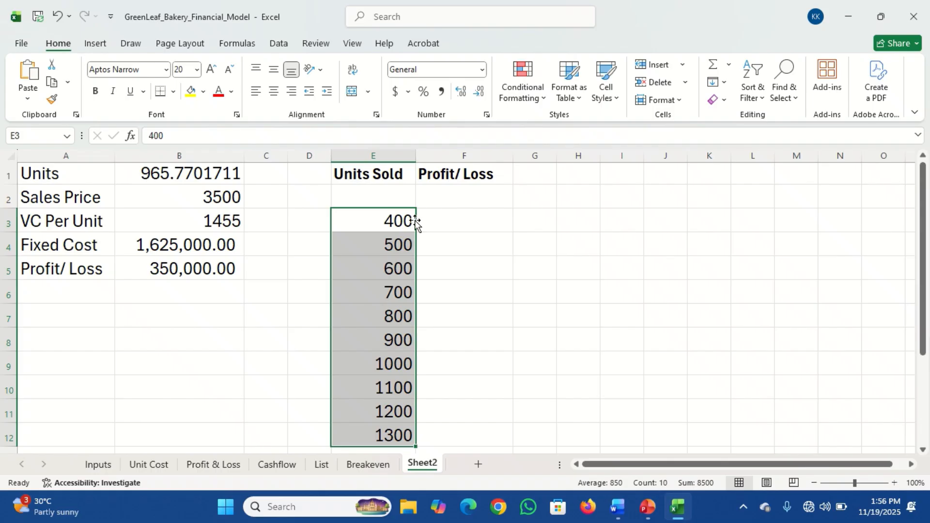
Link F2 under the Profit/ Loss heading to the model's result with the formula =B5
click(460, 195)
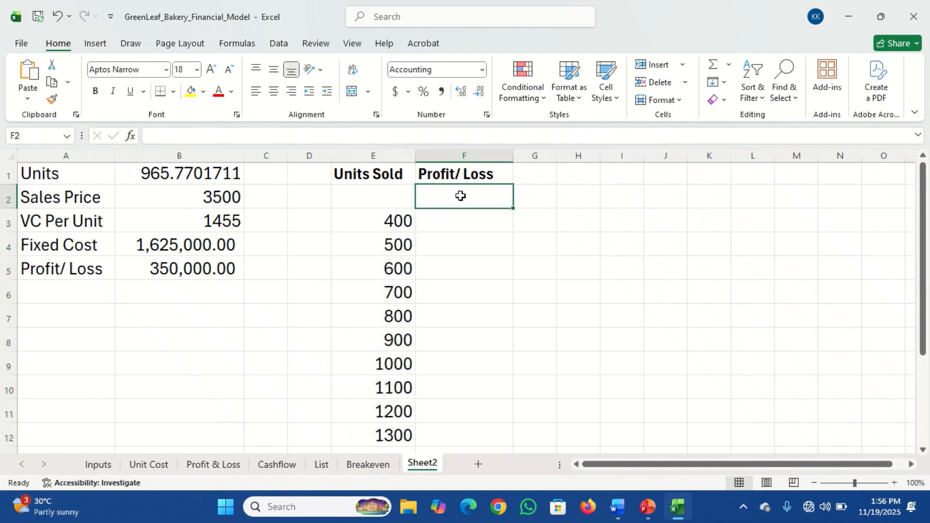
text(=)
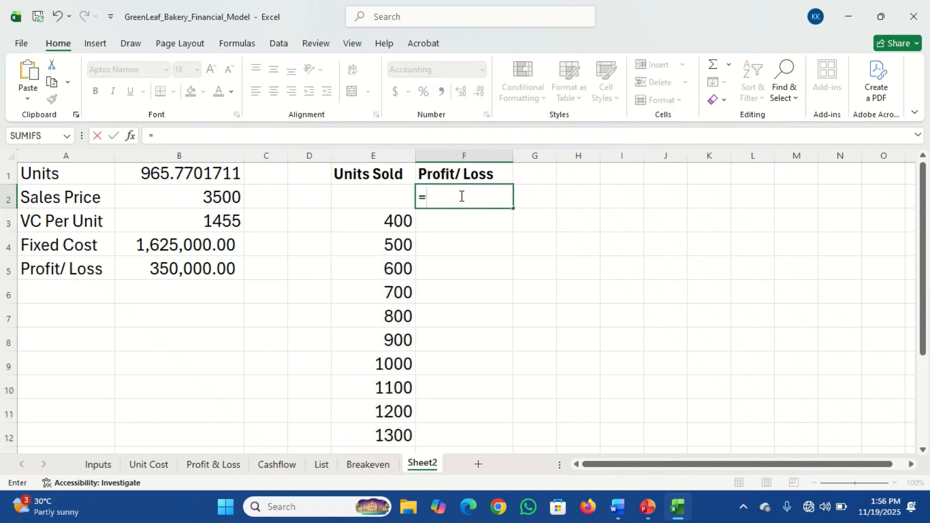
click(203, 264)
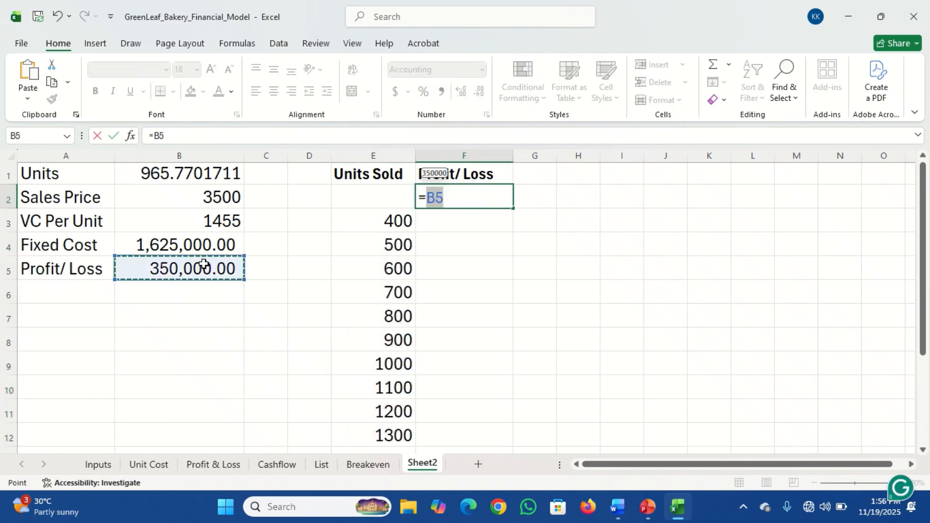
key(Return)
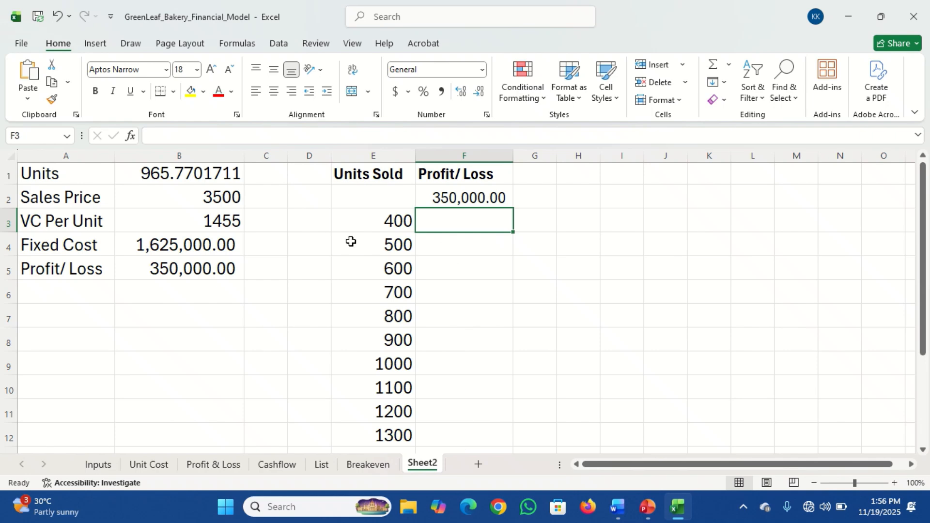
click(220, 199)
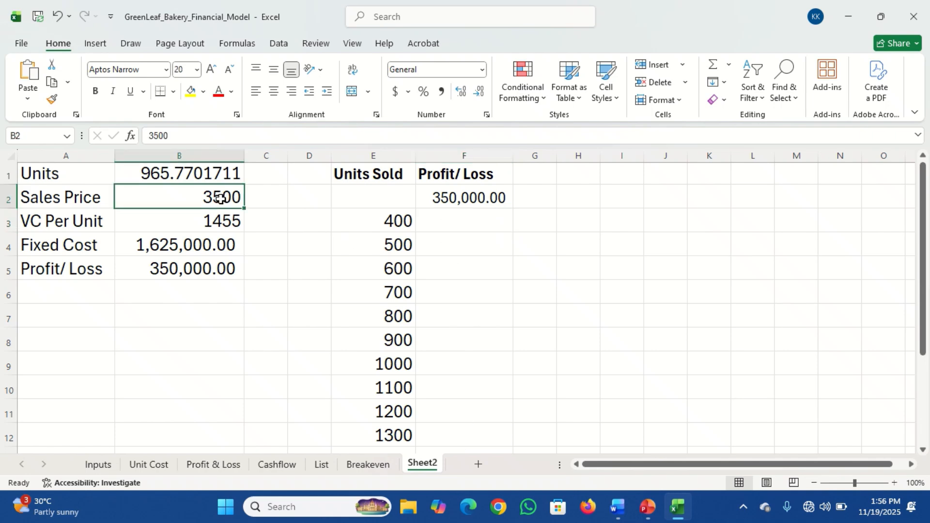
click(455, 220)
click(456, 241)
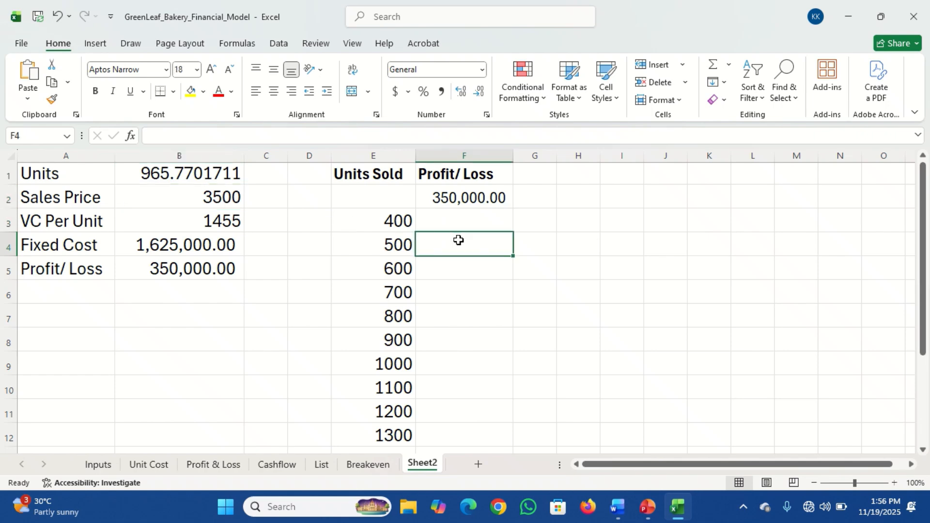
click(462, 270)
click(465, 296)
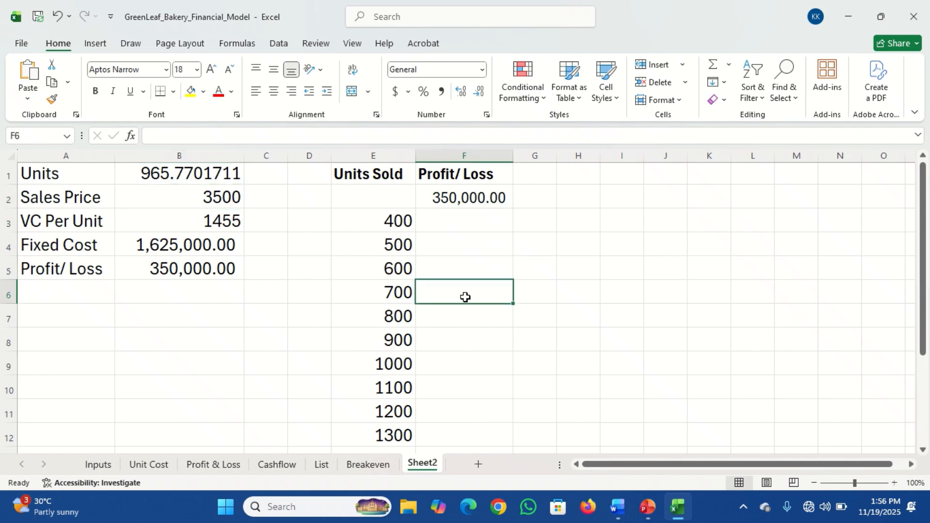
click(464, 317)
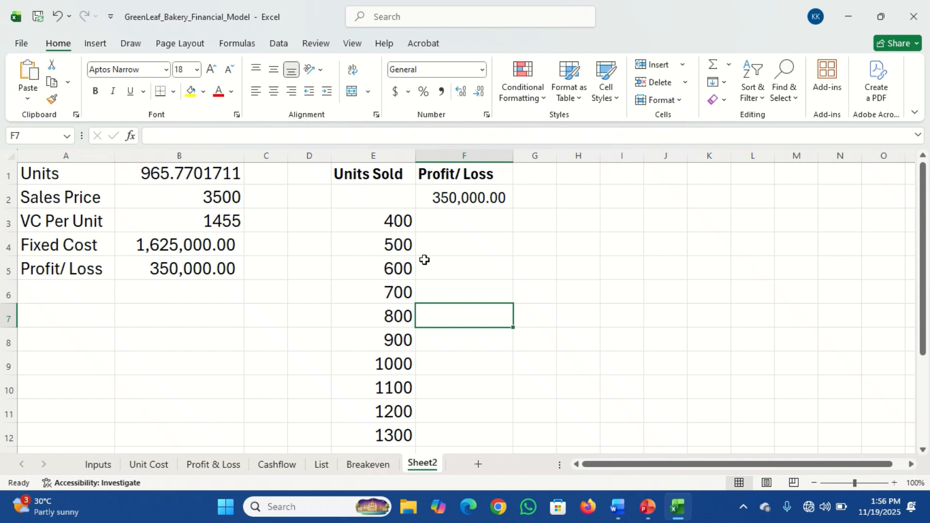
Create a one-variable What-If data table over E2:F12 with B1 (Units) as the column input cell
drag(363, 197, 451, 430)
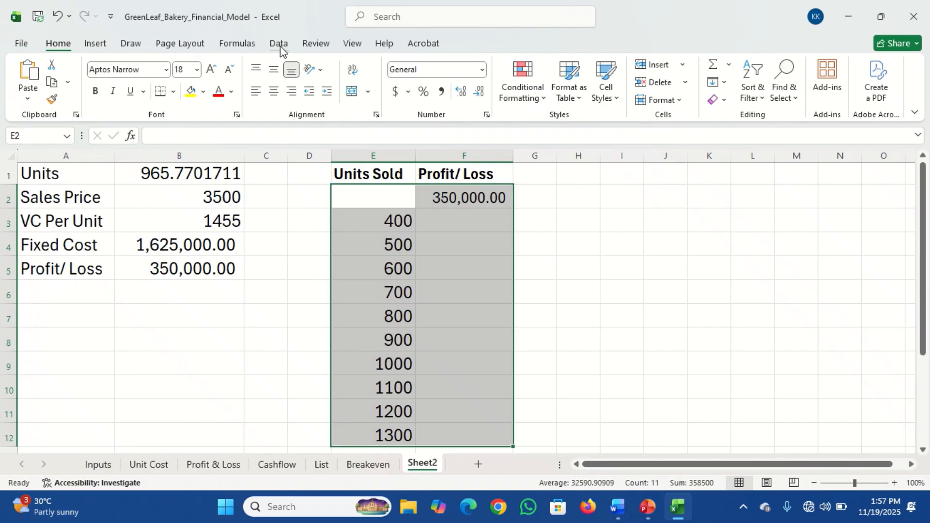
click(280, 46)
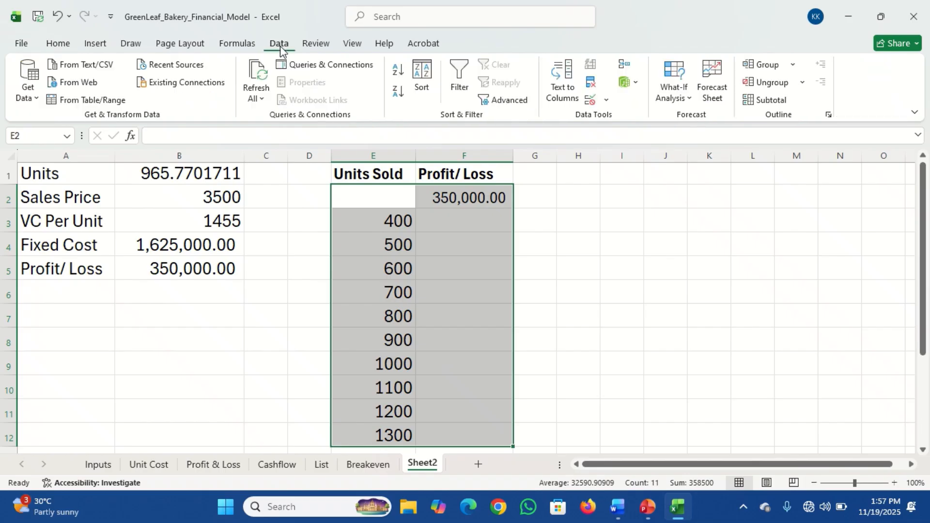
click(682, 96)
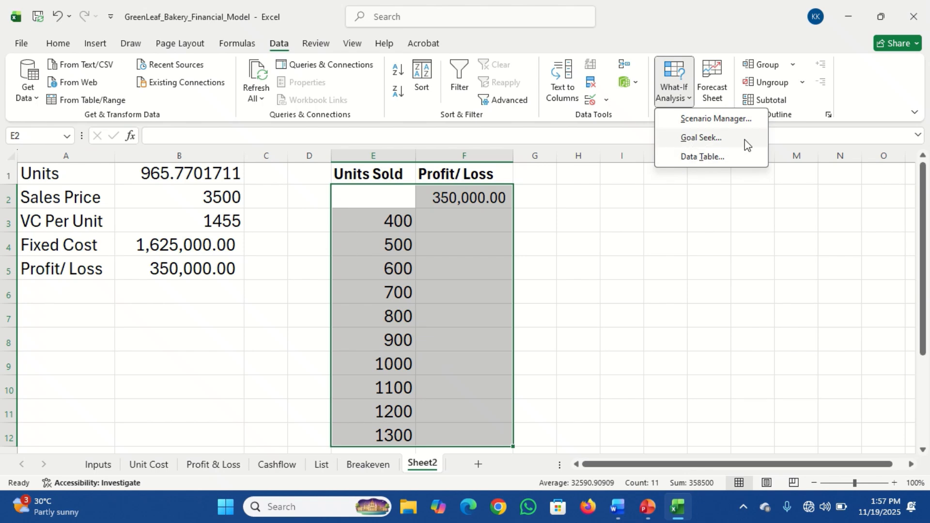
click(704, 157)
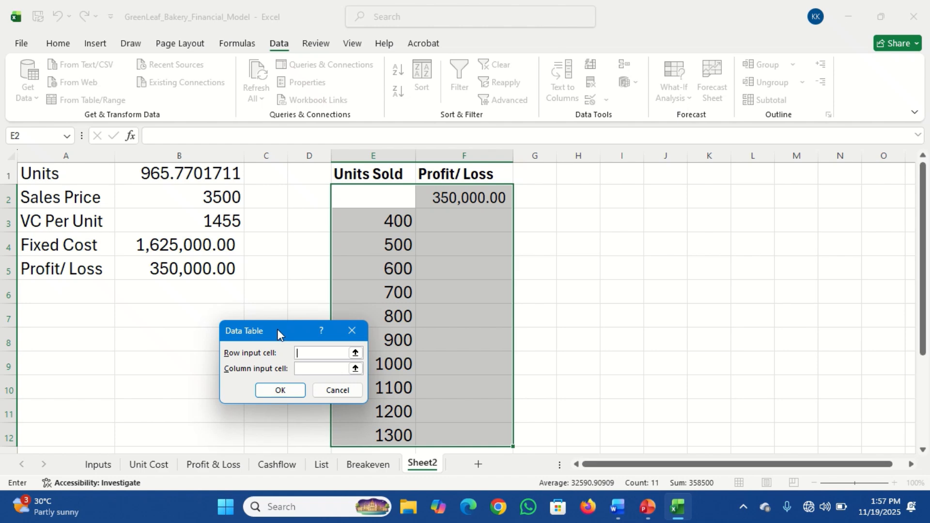
drag(277, 330, 233, 318)
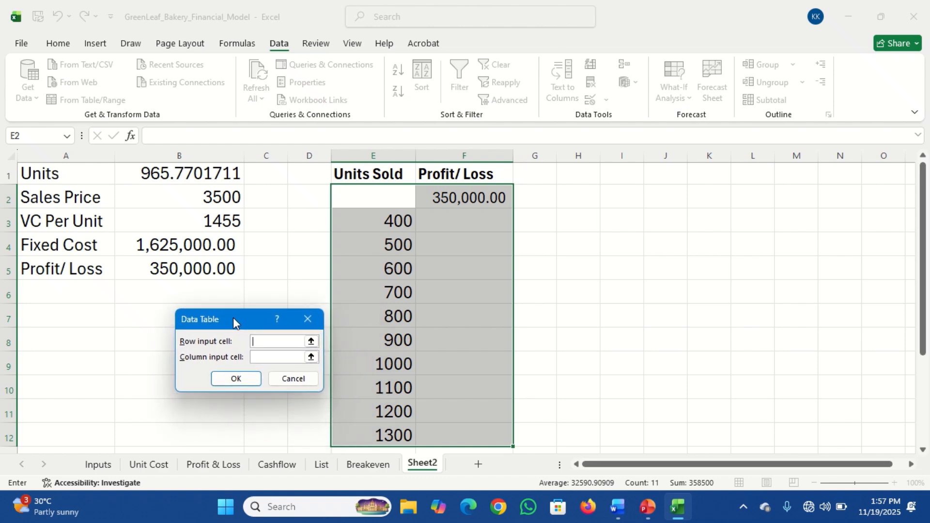
click(263, 358)
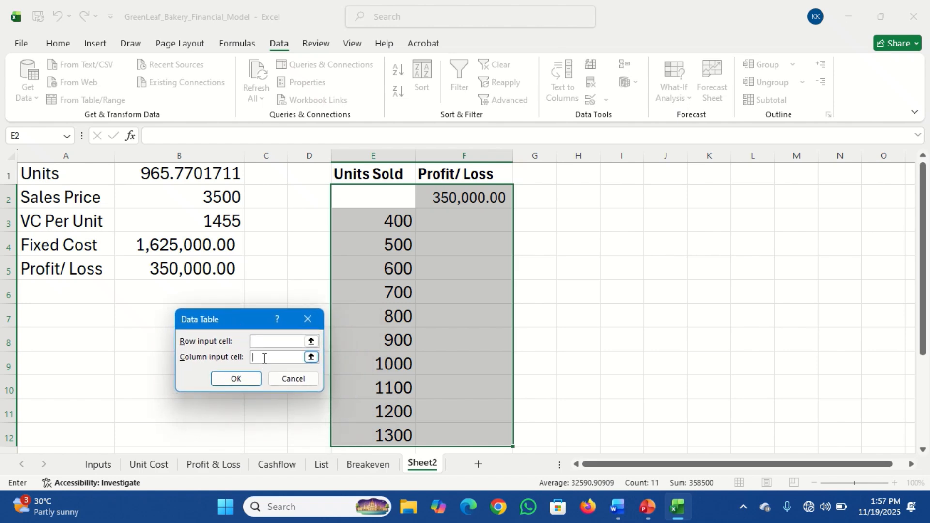
click(177, 174)
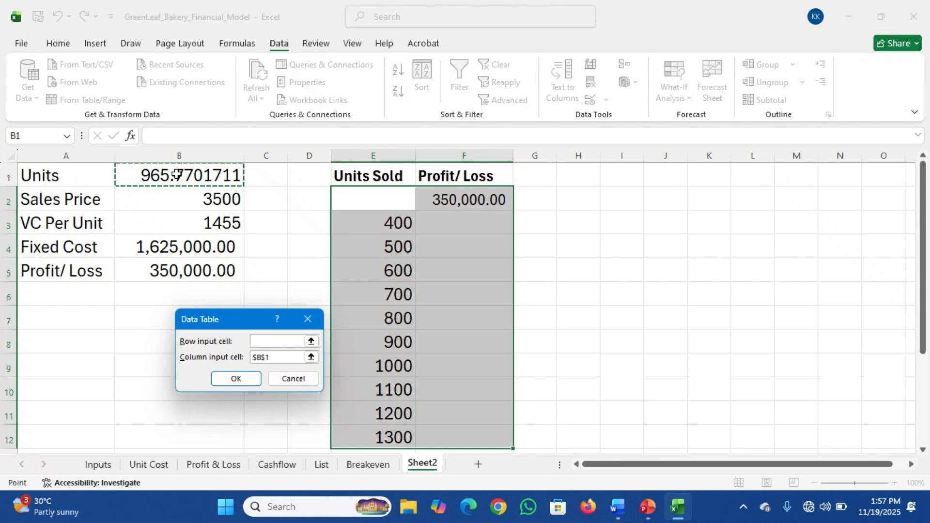
click(236, 379)
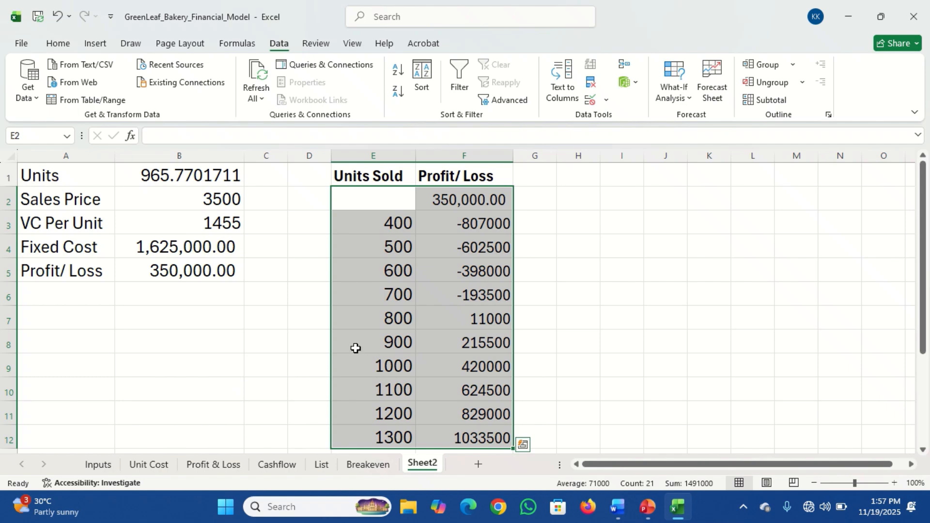
Shade the loss-making rows of the table, E2:F6, with a light orange fill
click(472, 294)
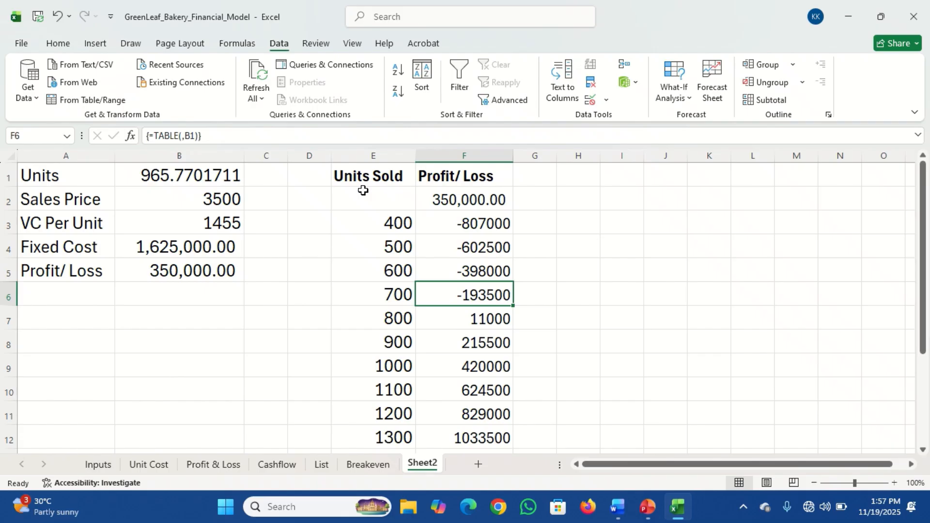
drag(362, 190, 453, 288)
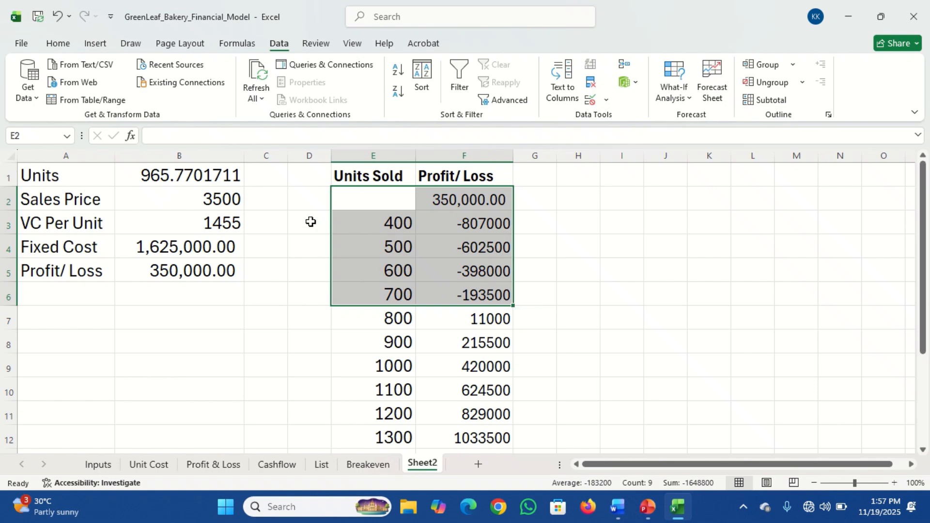
click(57, 44)
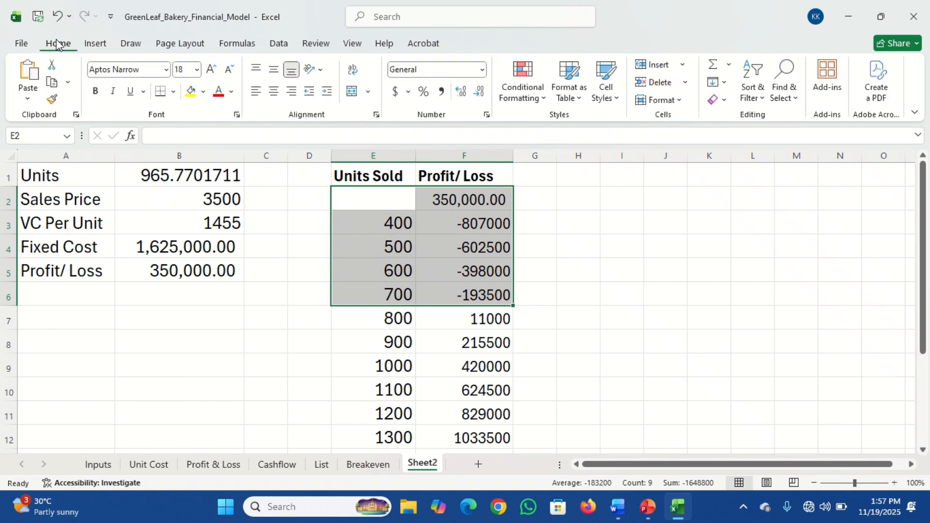
click(203, 95)
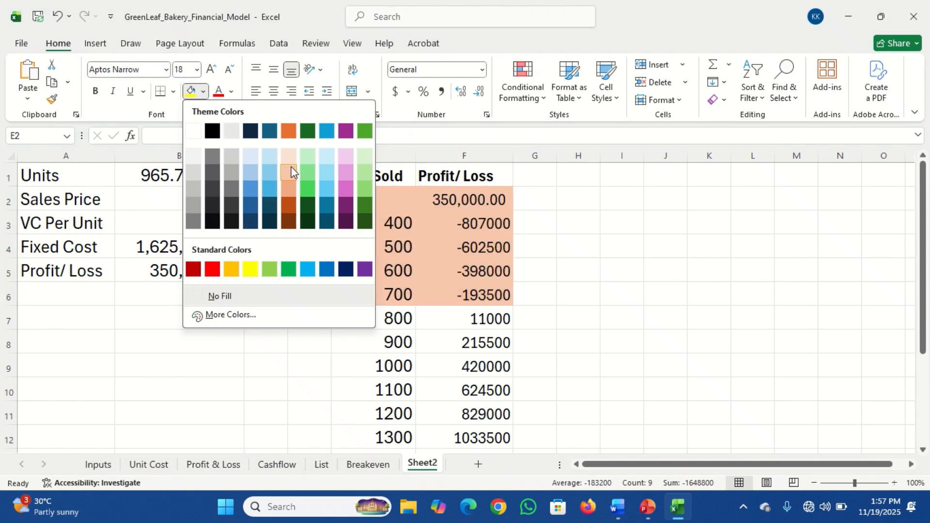
click(288, 174)
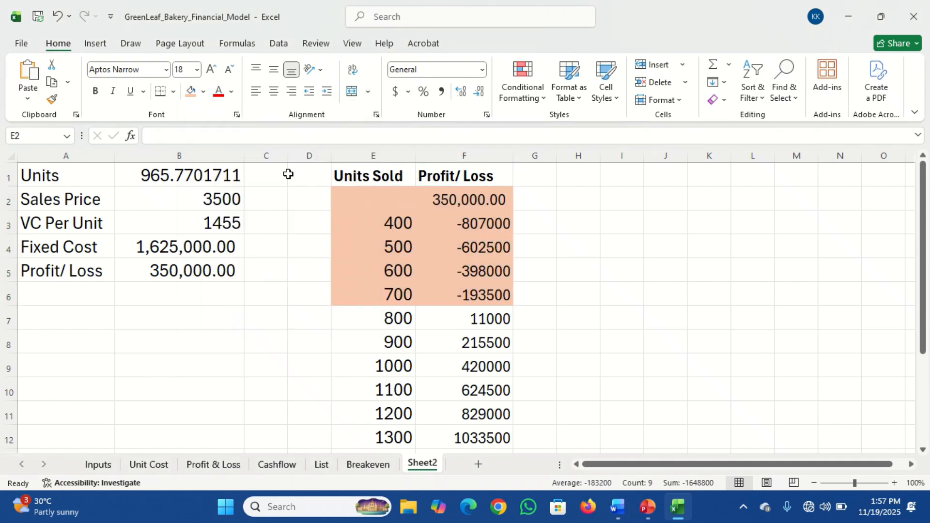
click(485, 318)
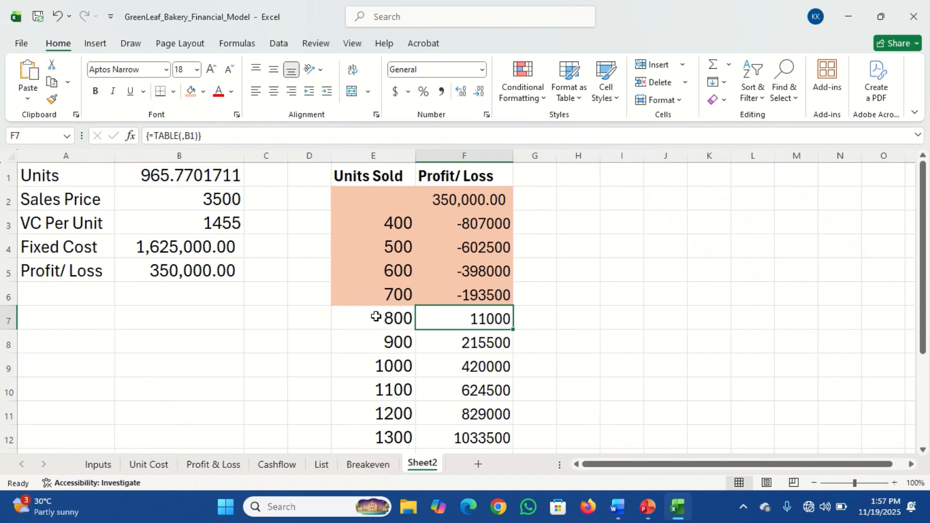
drag(376, 316, 469, 434)
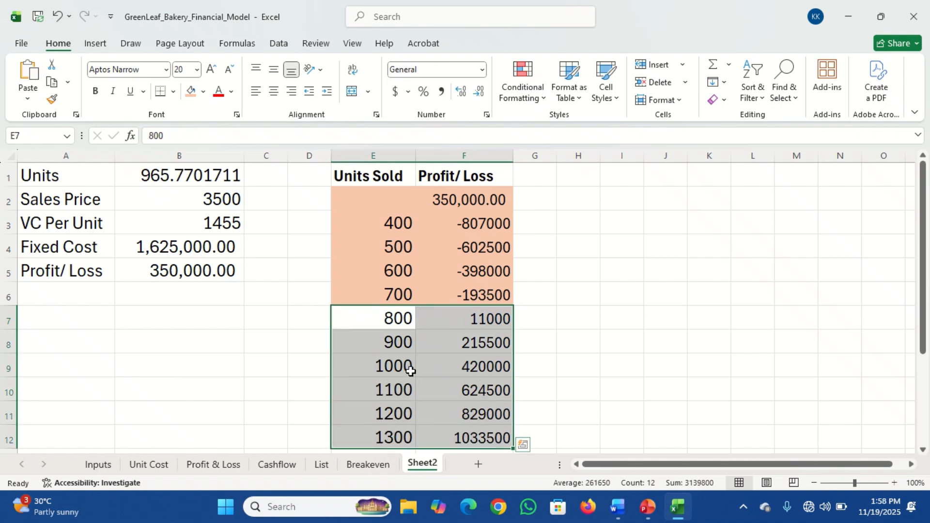
click(473, 372)
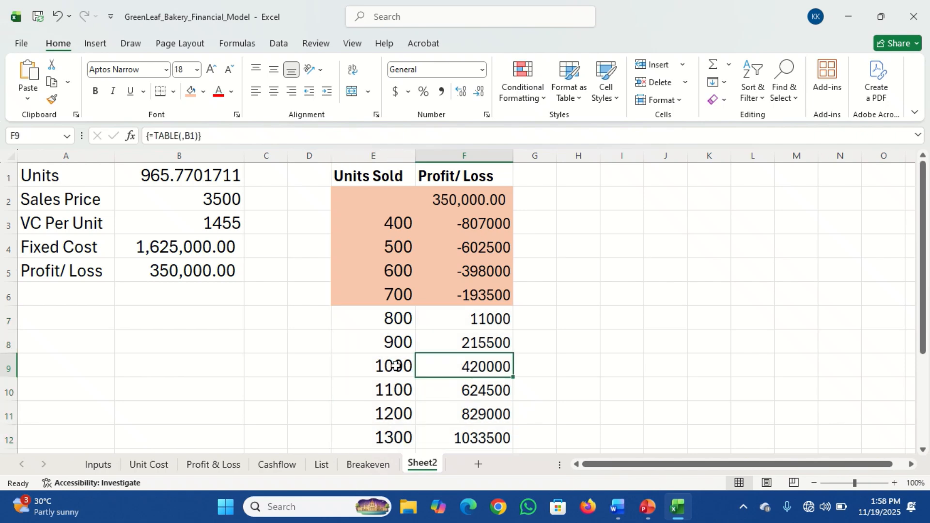
click(369, 367)
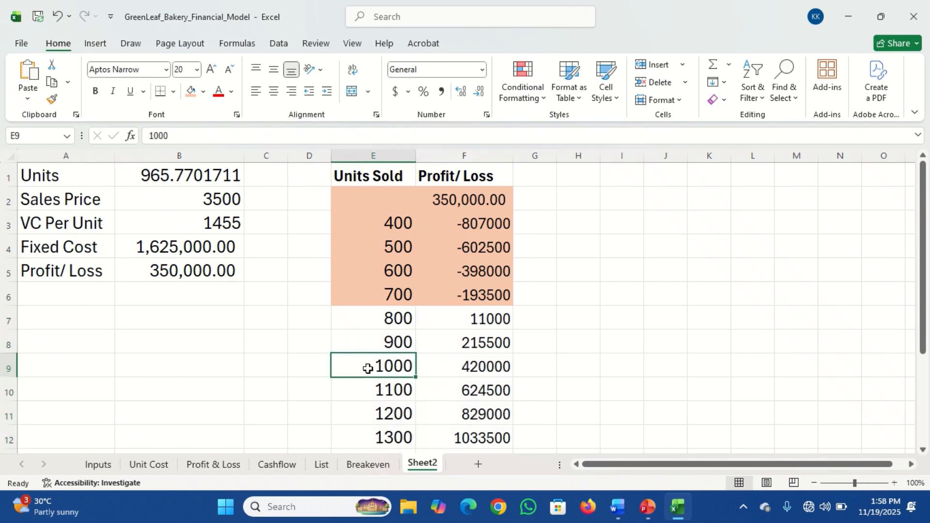
click(400, 339)
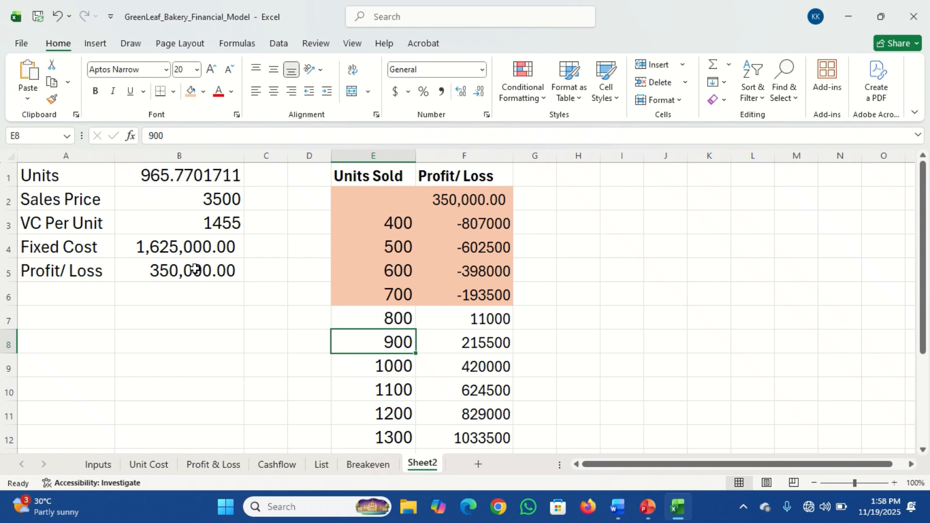
Change the Units Sold value in E7 to 750
click(393, 314)
text(750)
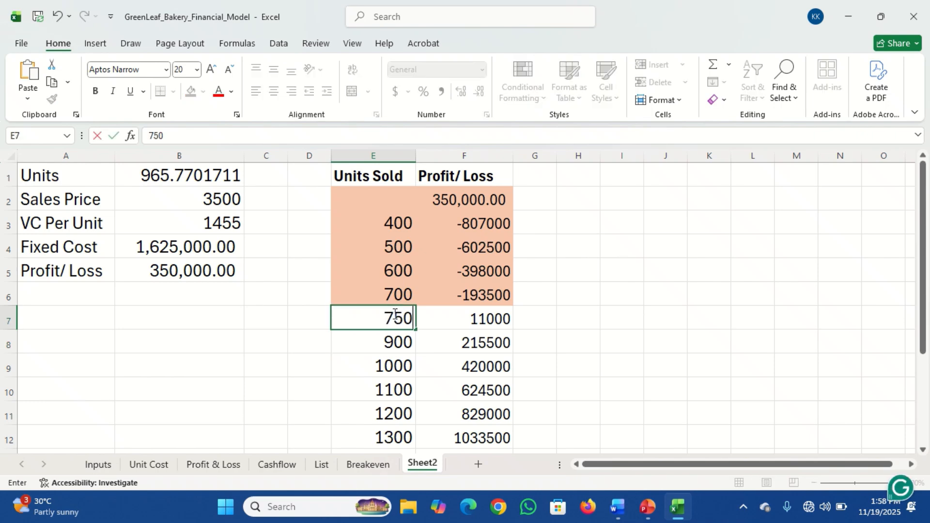
key(Return)
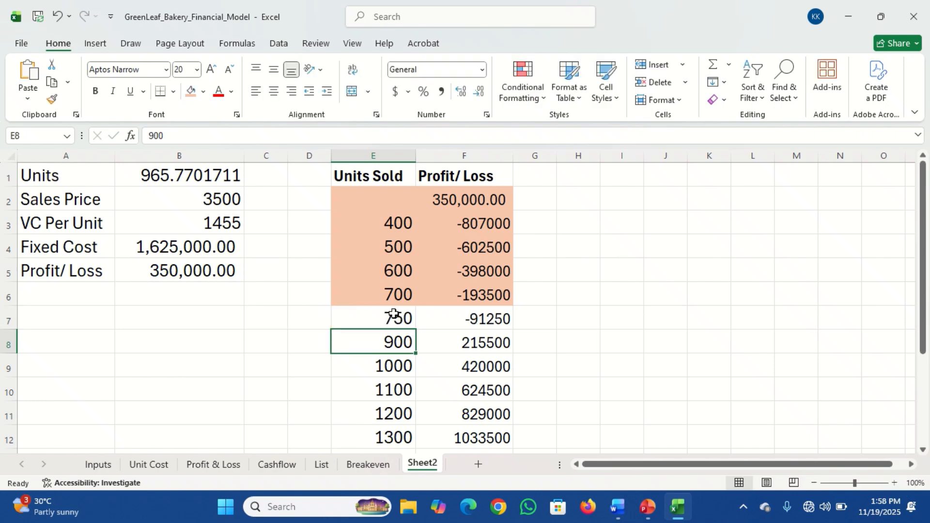
Replace the Units Sold values in E8:E12 with 800, 850, 900, 950 and 1000
text(800)
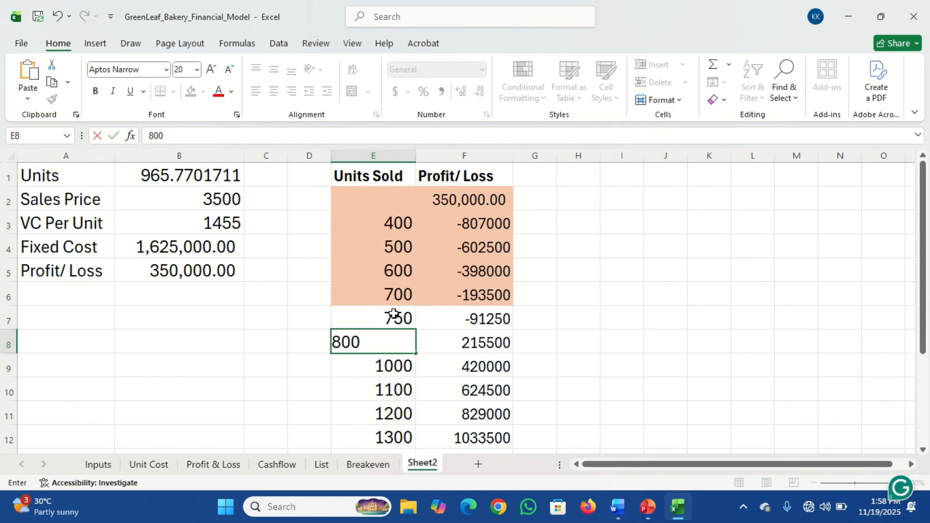
key(Return)
text(850)
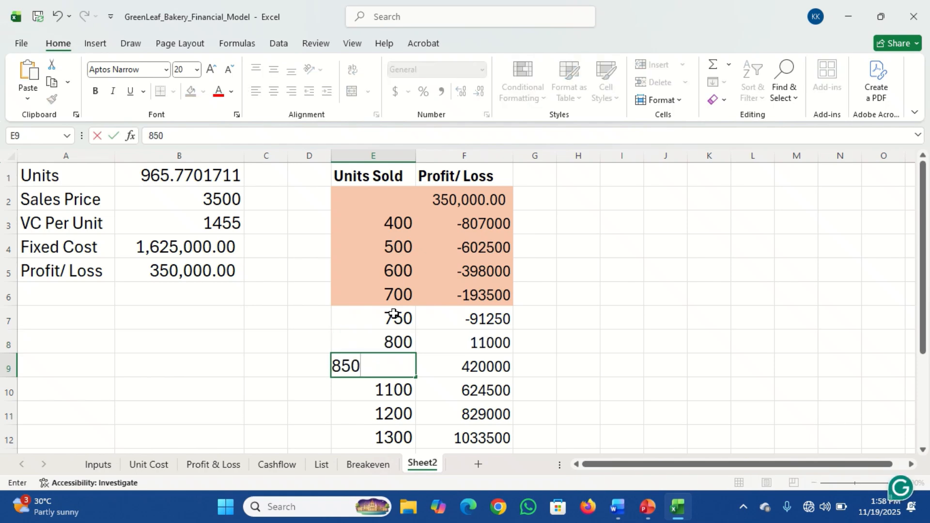
key(Return)
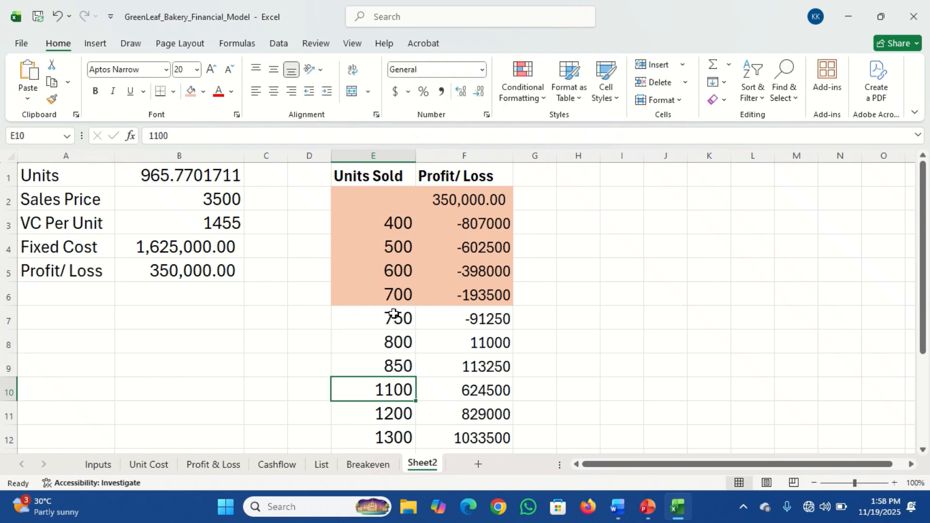
text(900)
key(Return)
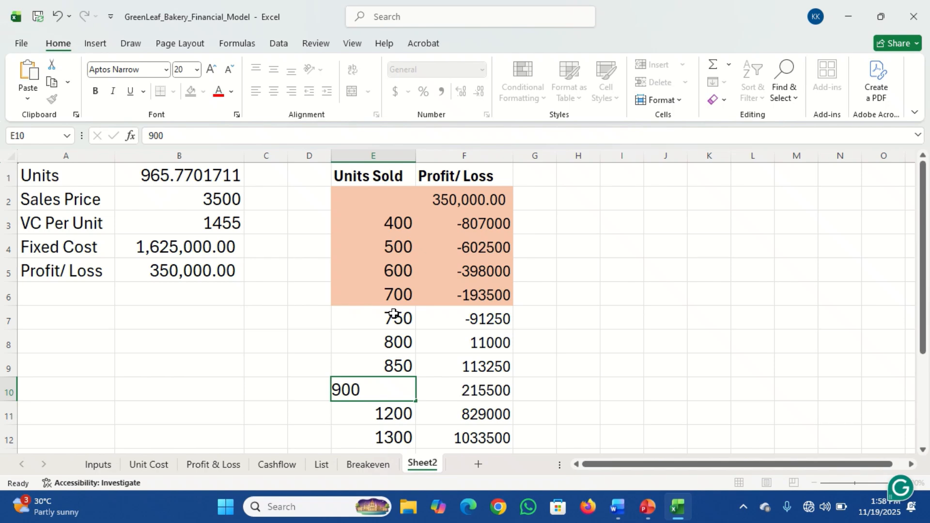
text(950)
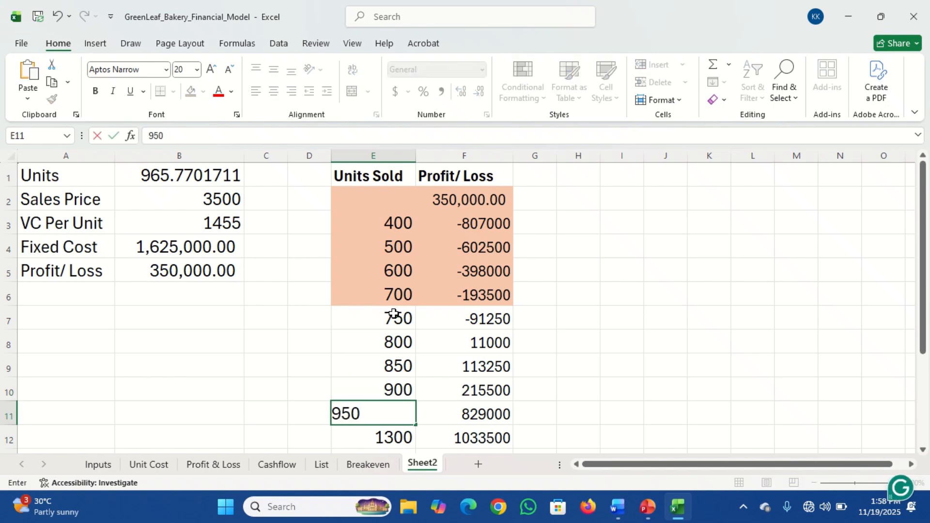
key(Return)
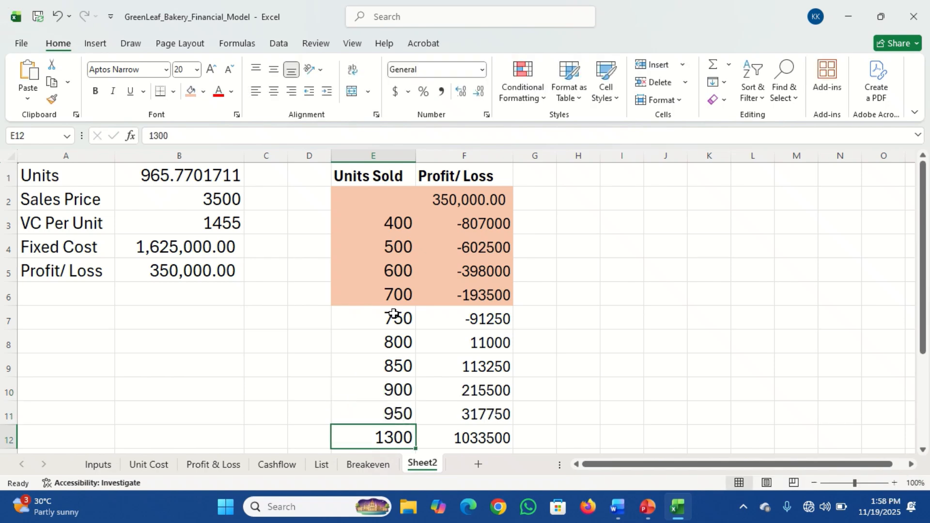
text(1000)
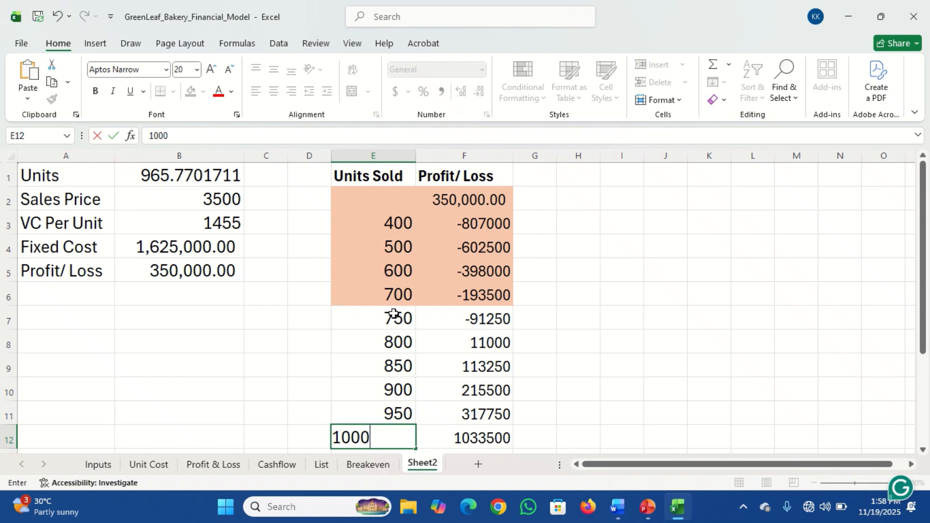
key(Return)
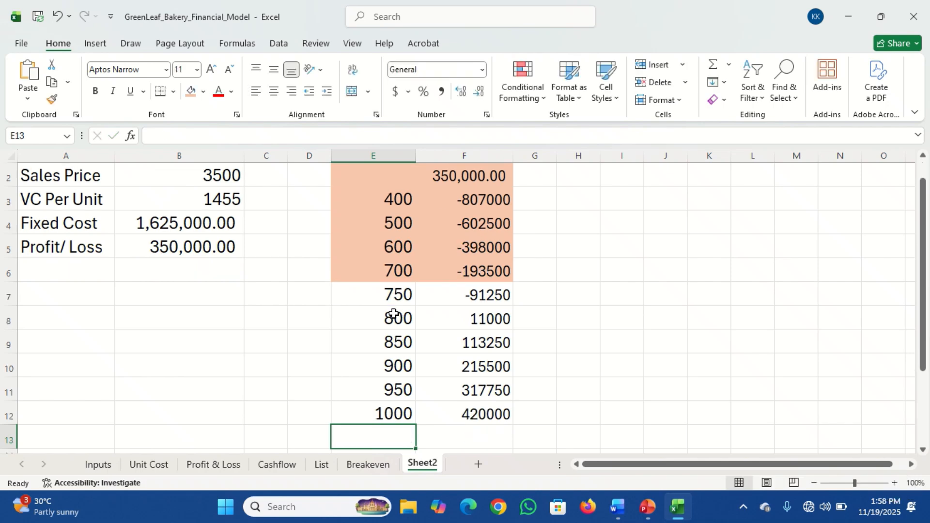
Undo the replacement Units Sold values entered in E8:E12
click(396, 302)
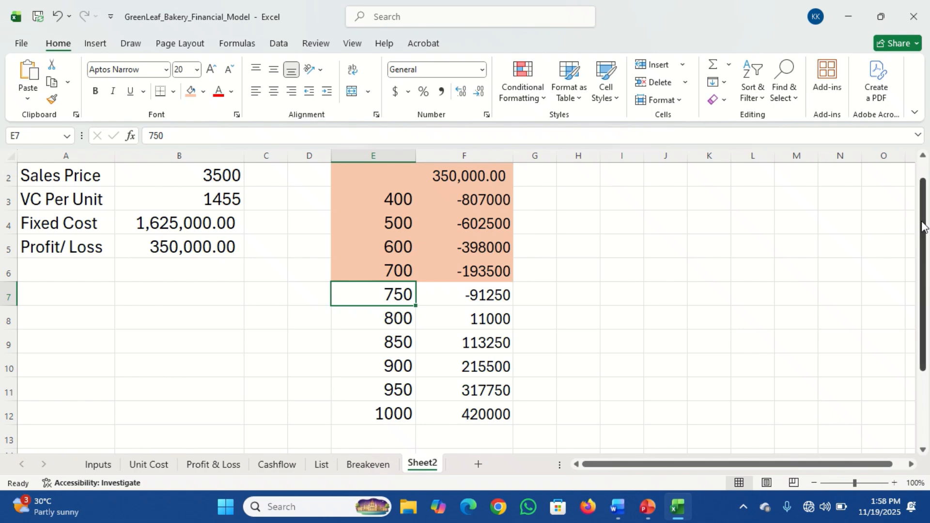
drag(922, 226, 919, 191)
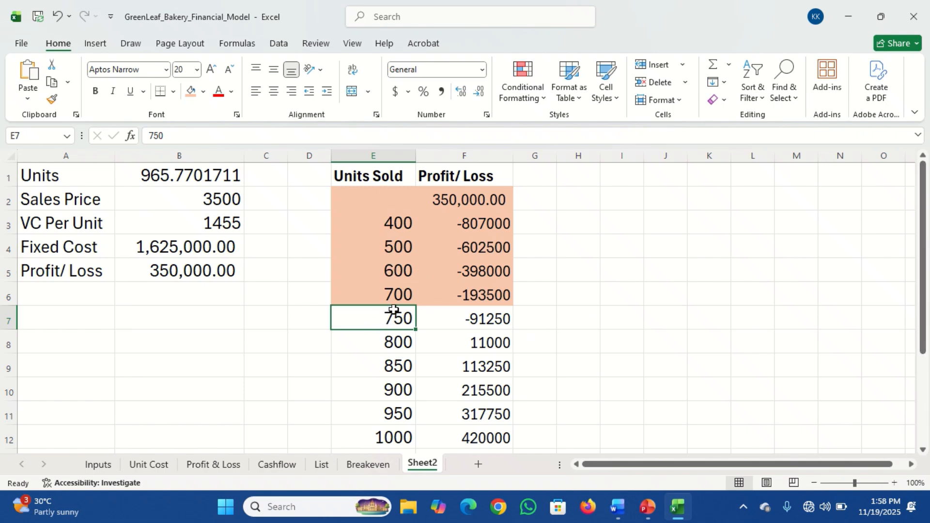
key(ctrl+z)
key(ctrl+z)
key(ctrl+z)
key(ctrl+z)
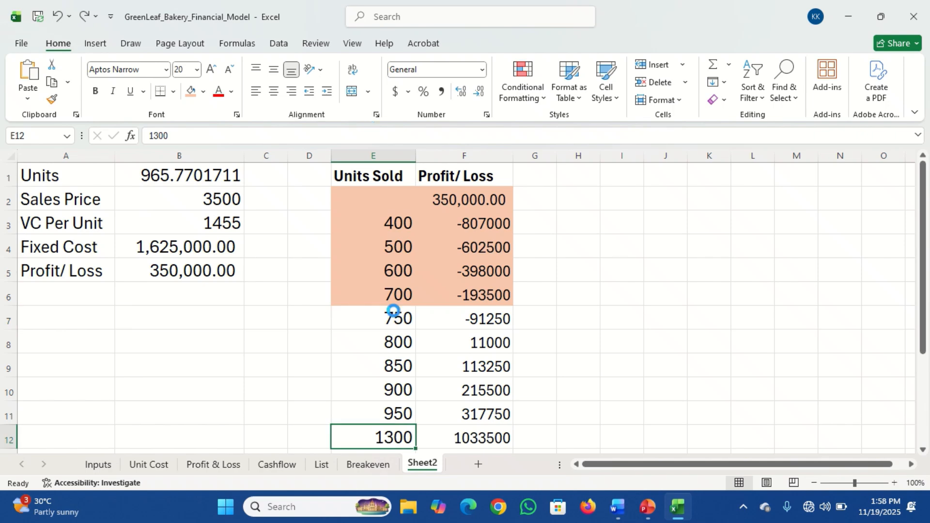
key(ctrl+z)
key(ctrl+z)
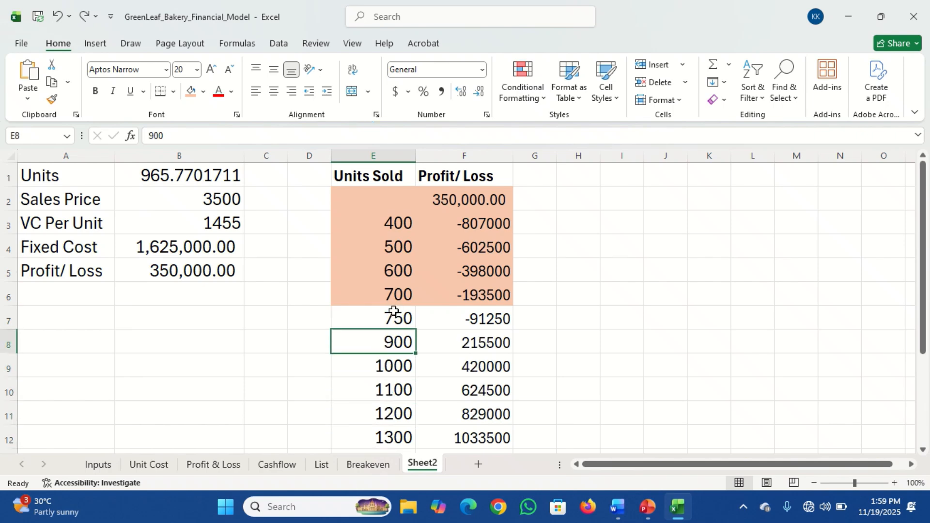